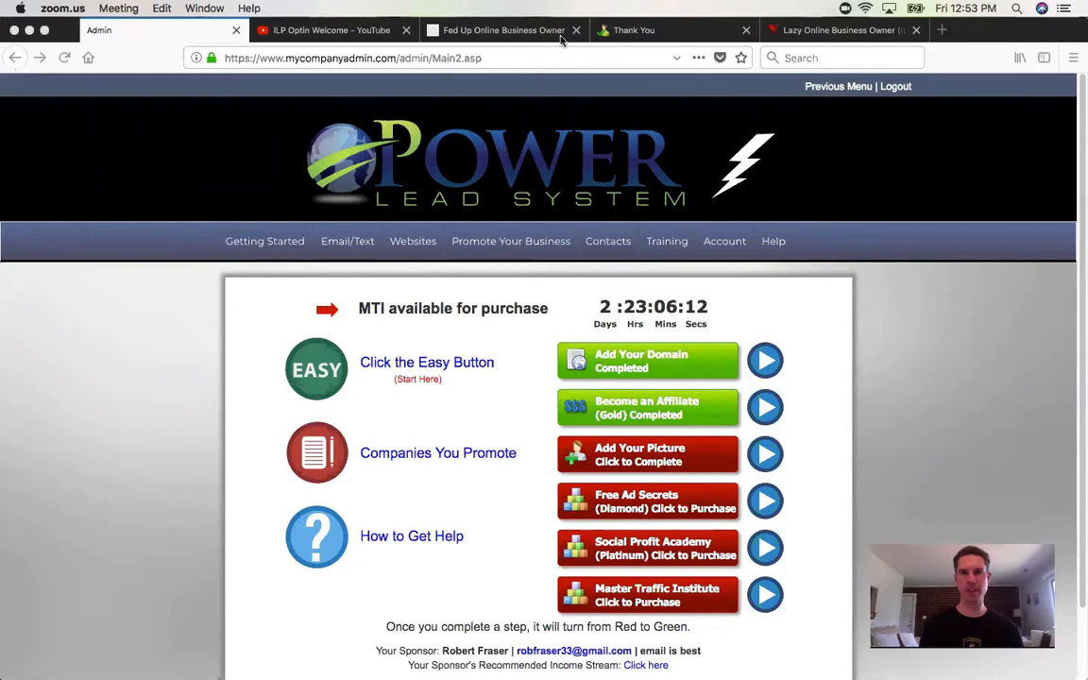
# Switch to the Thank You page and view its video and continue button.
pyautogui.click(626, 31)
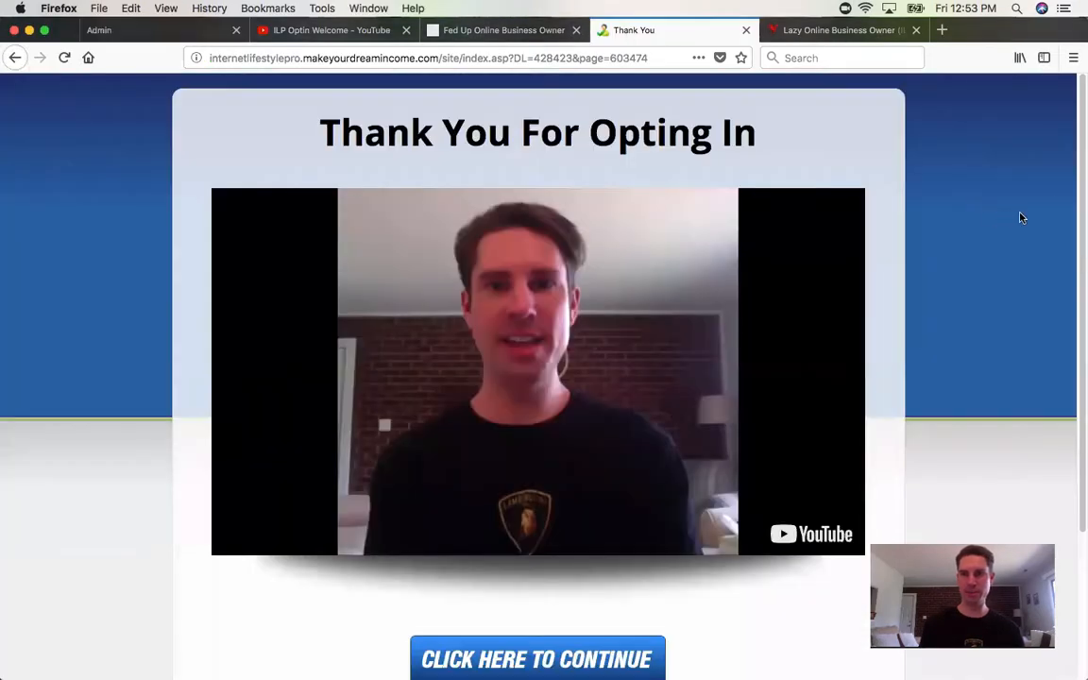
pyautogui.moveTo(1080, 202); pyautogui.dragTo(1078, 142)
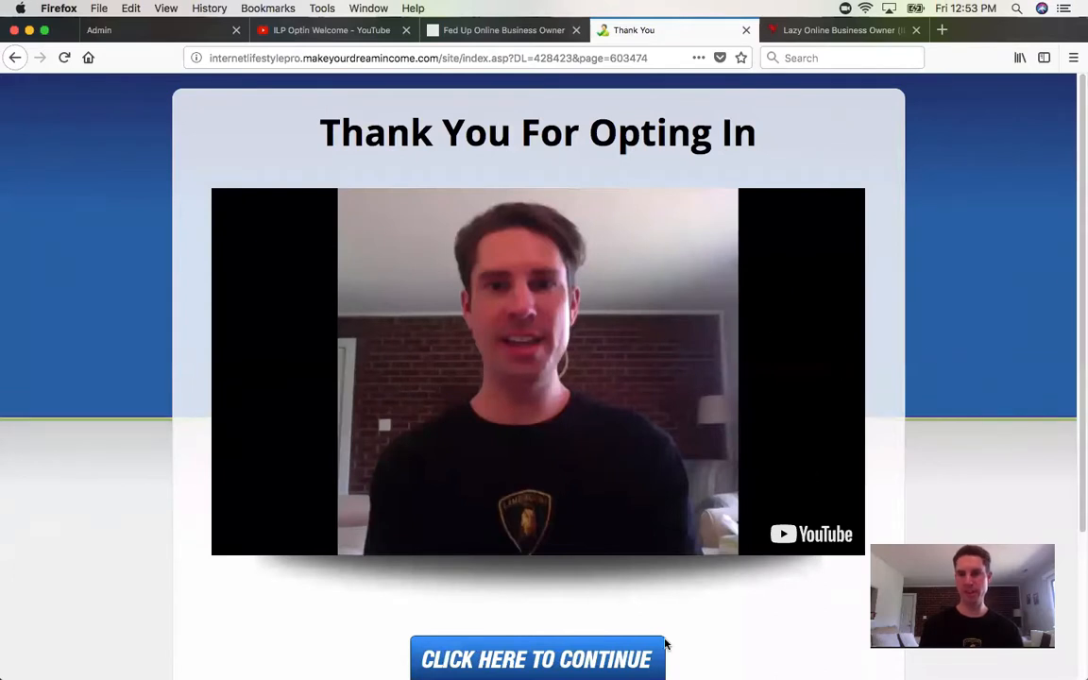
pyautogui.moveTo(1078, 326); pyautogui.dragTo(1079, 407)
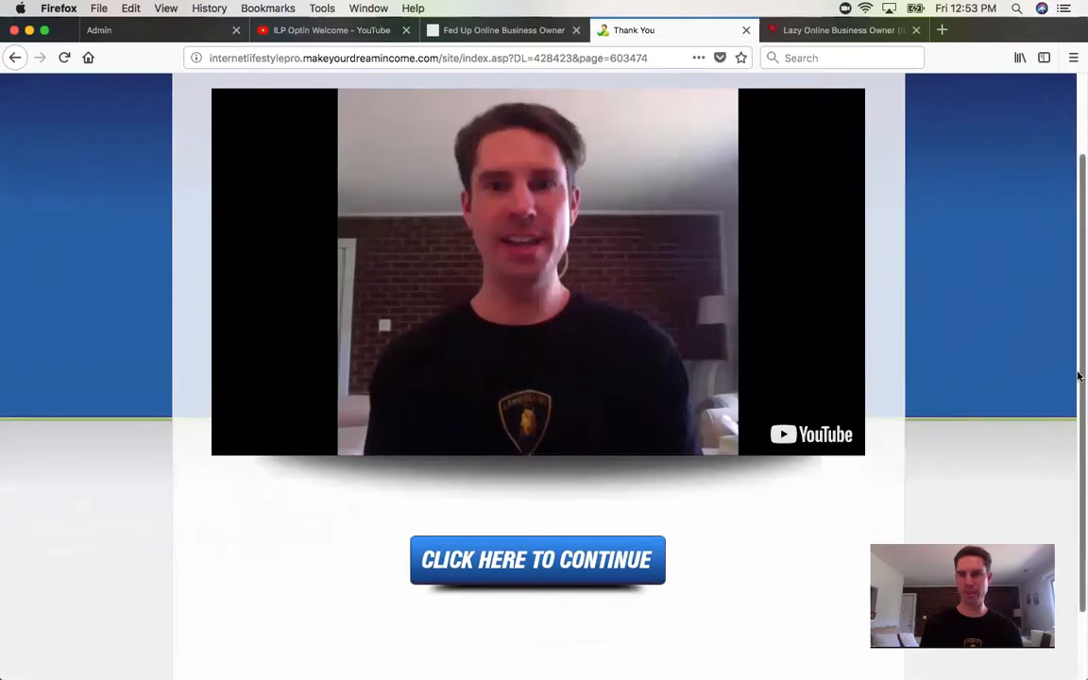
pyautogui.moveTo(1080, 373); pyautogui.dragTo(1079, 217)
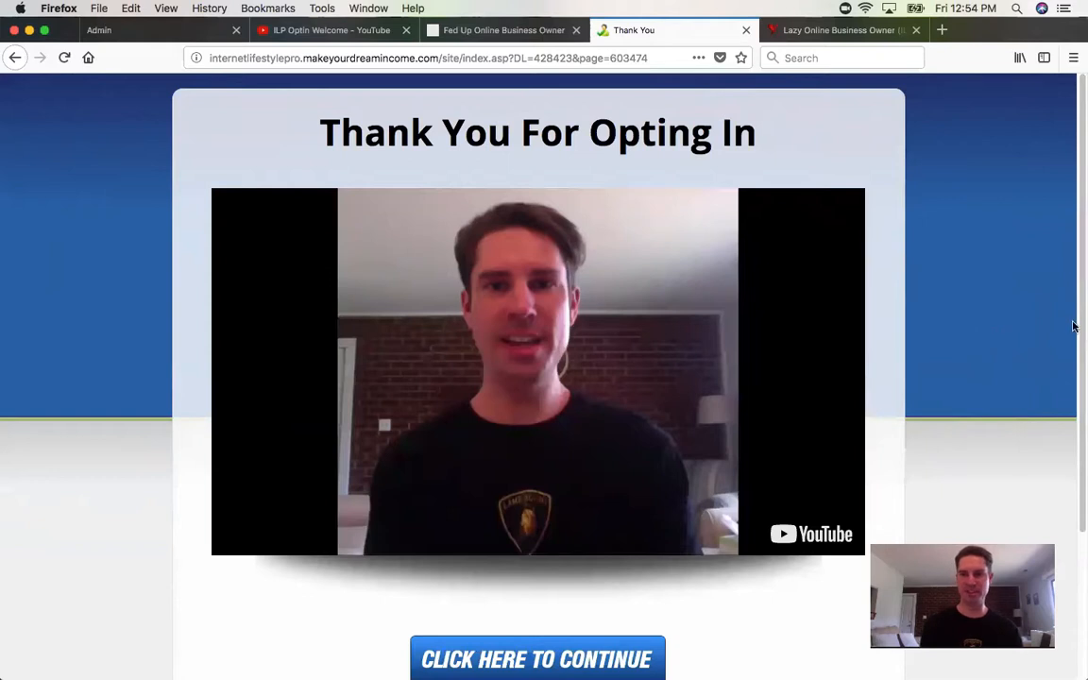
pyautogui.scroll(-5, 1078, 507)
pyautogui.scroll(5, 1078, 507)
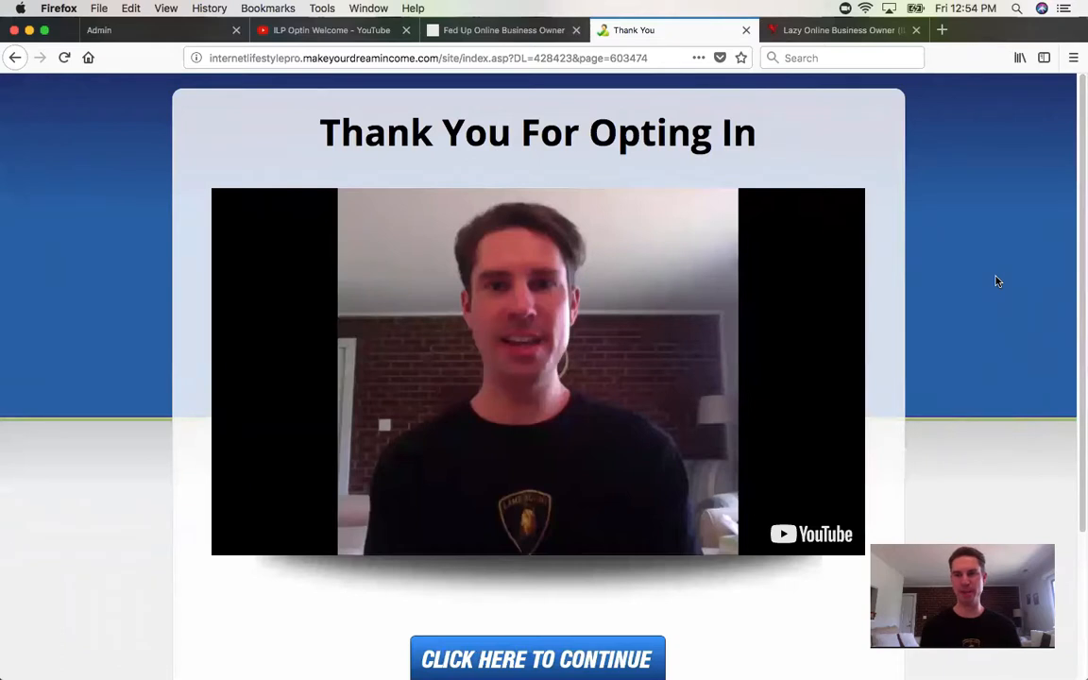
# Return to the admin site, go to Copy Webpages and select Any Company: Lead Capture #07 as the page to copy.
pyautogui.click(178, 36)
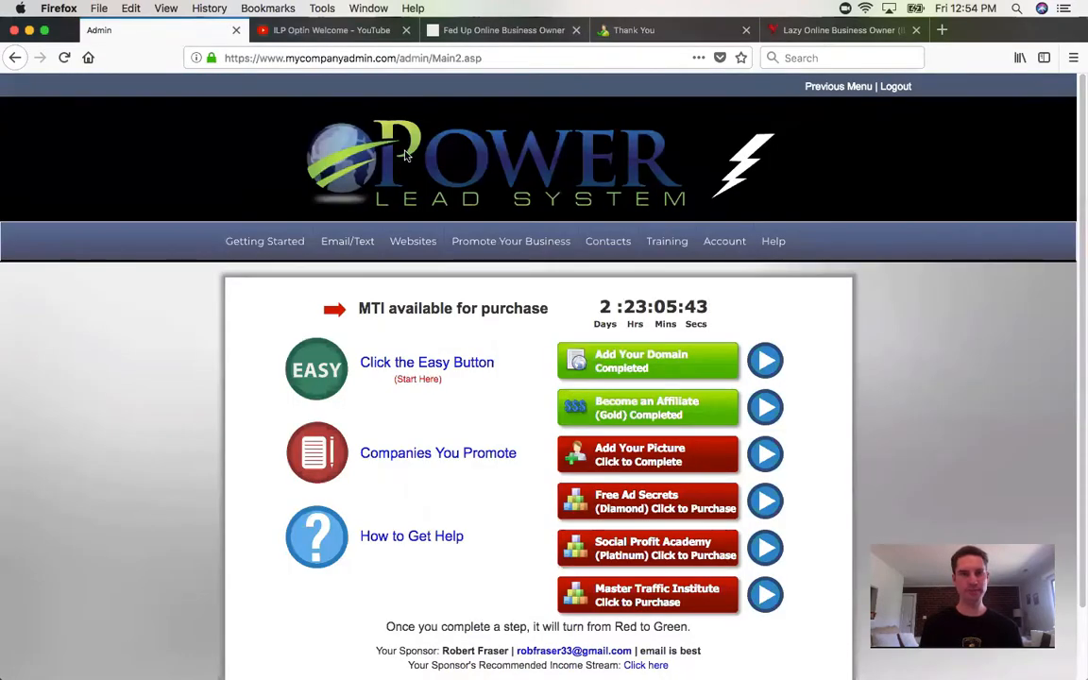
pyautogui.moveTo(413, 243)
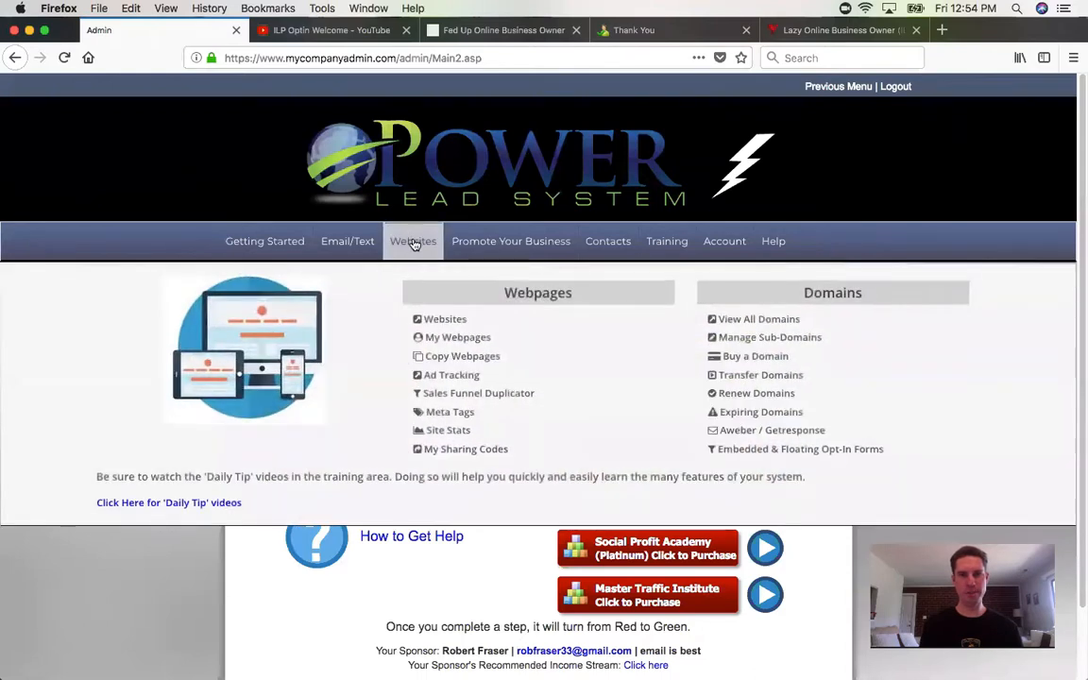
pyautogui.click(456, 359)
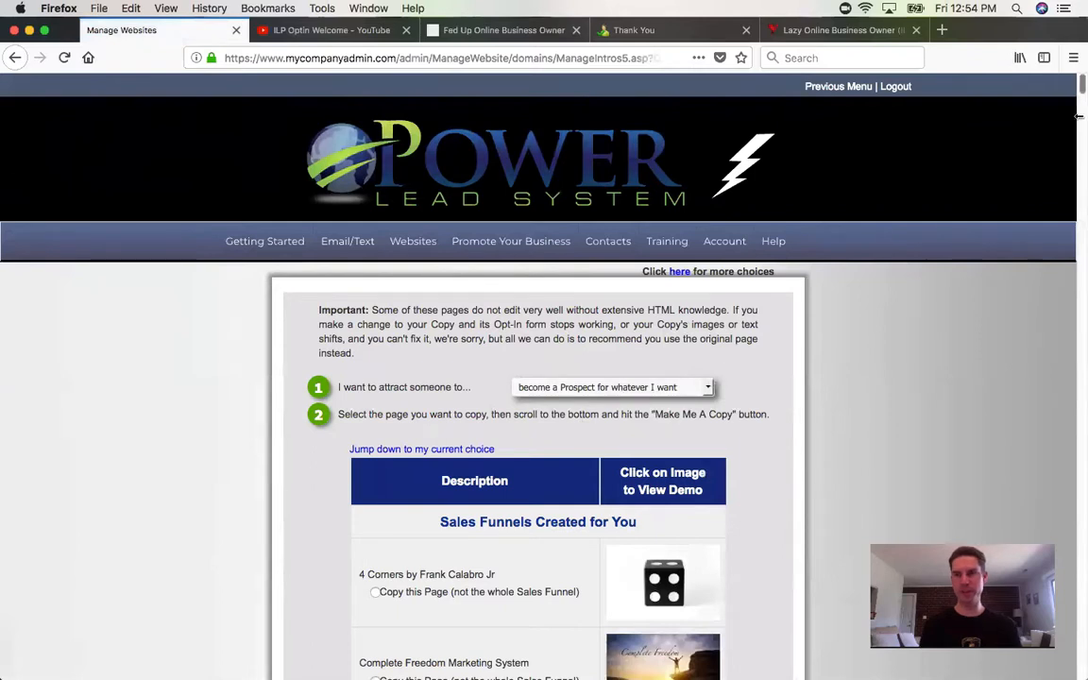
pyautogui.moveTo(1078, 98); pyautogui.dragTo(1079, 493)
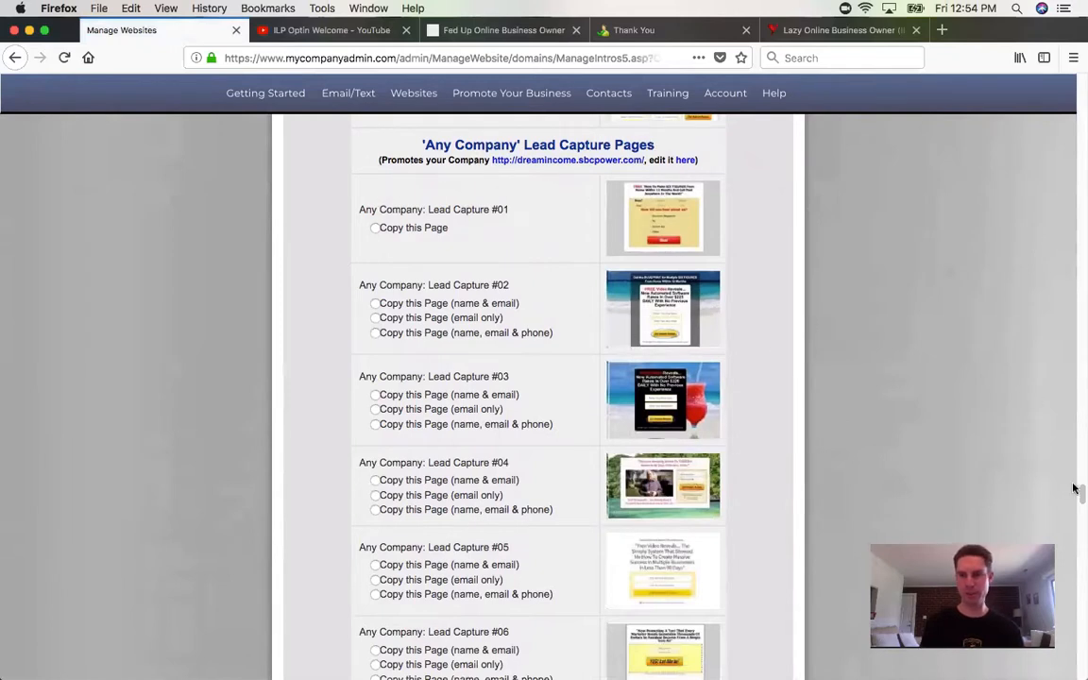
pyautogui.moveTo(1078, 493); pyautogui.dragTo(1078, 515)
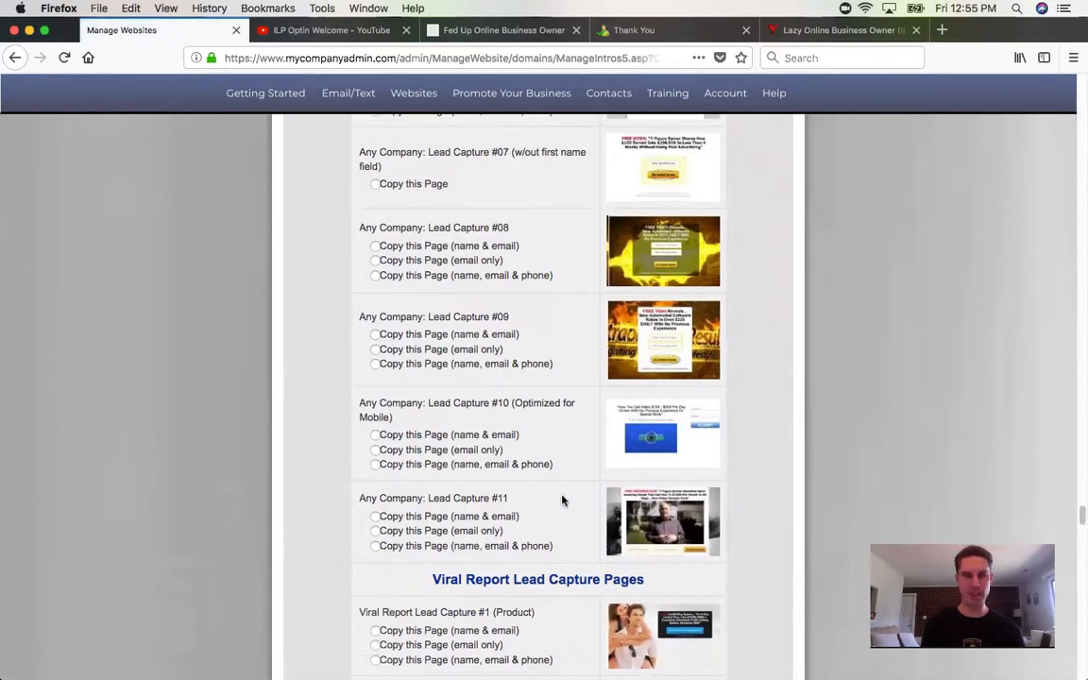
pyautogui.moveTo(1080, 518); pyautogui.dragTo(1080, 514)
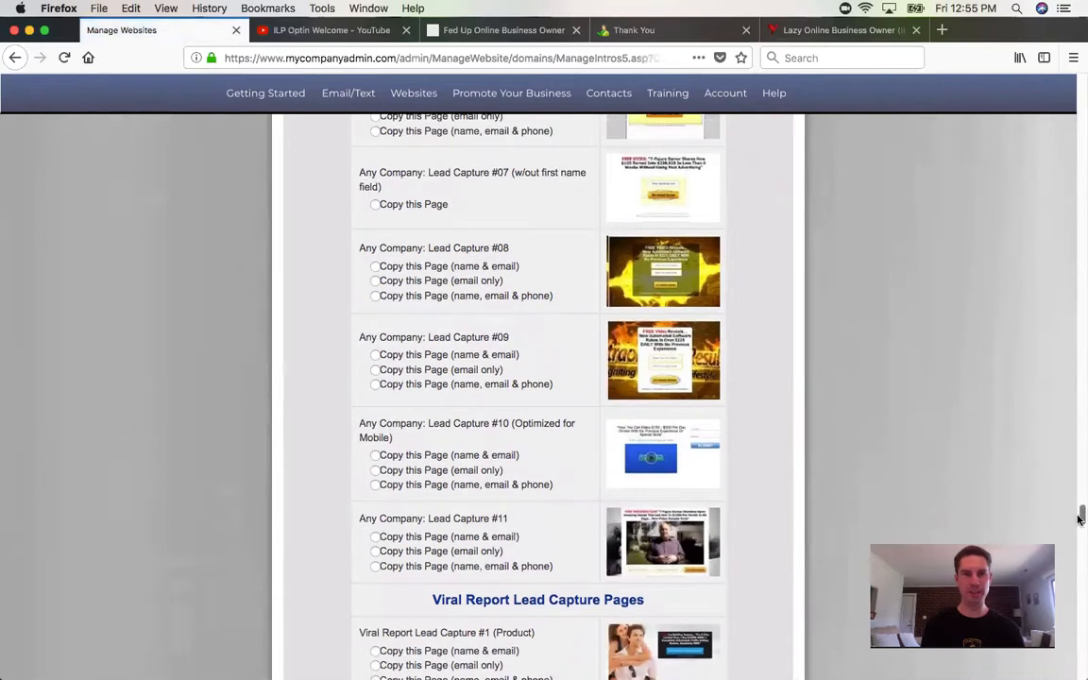
pyautogui.click(375, 204)
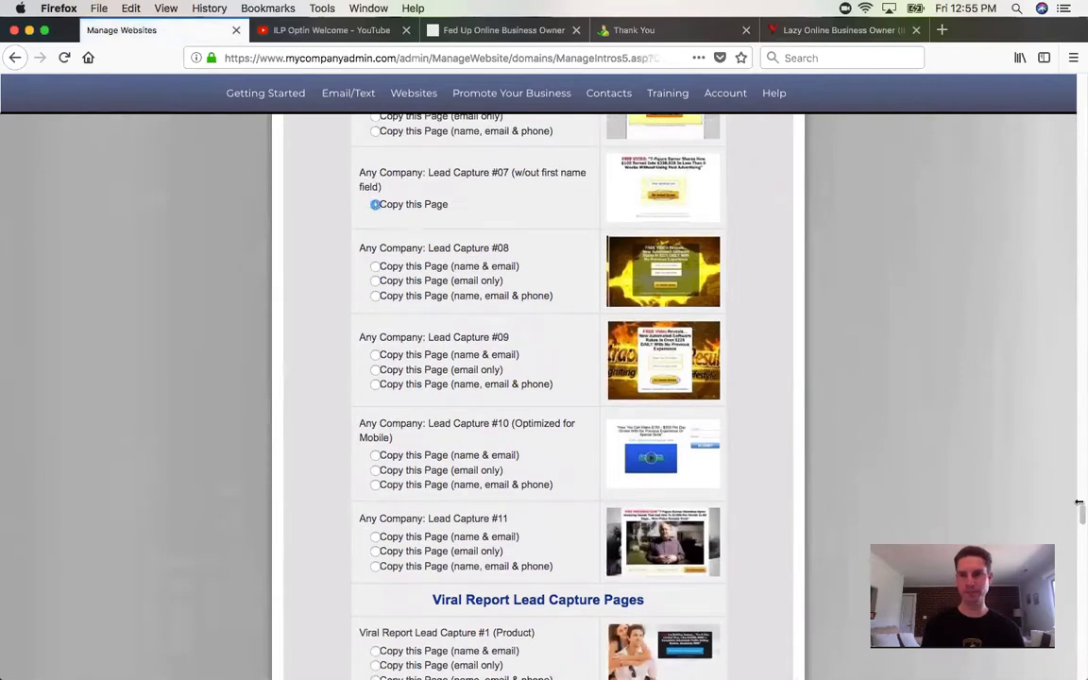
pyautogui.moveTo(1080, 515); pyautogui.dragTo(1082, 668)
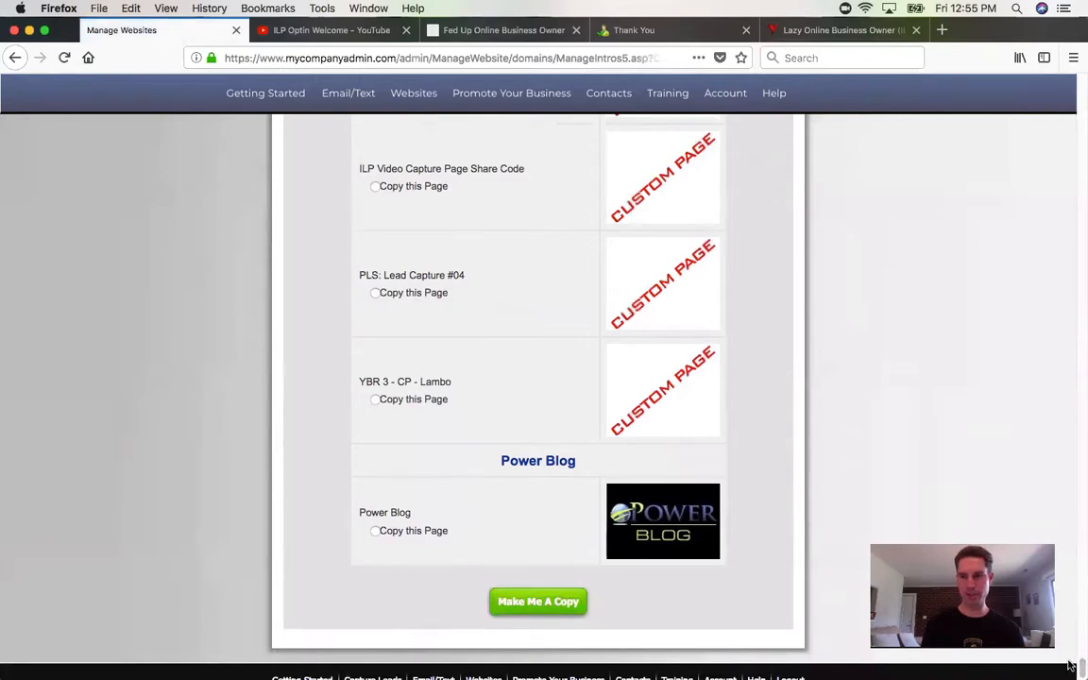
pyautogui.scroll(20, 1062, 333)
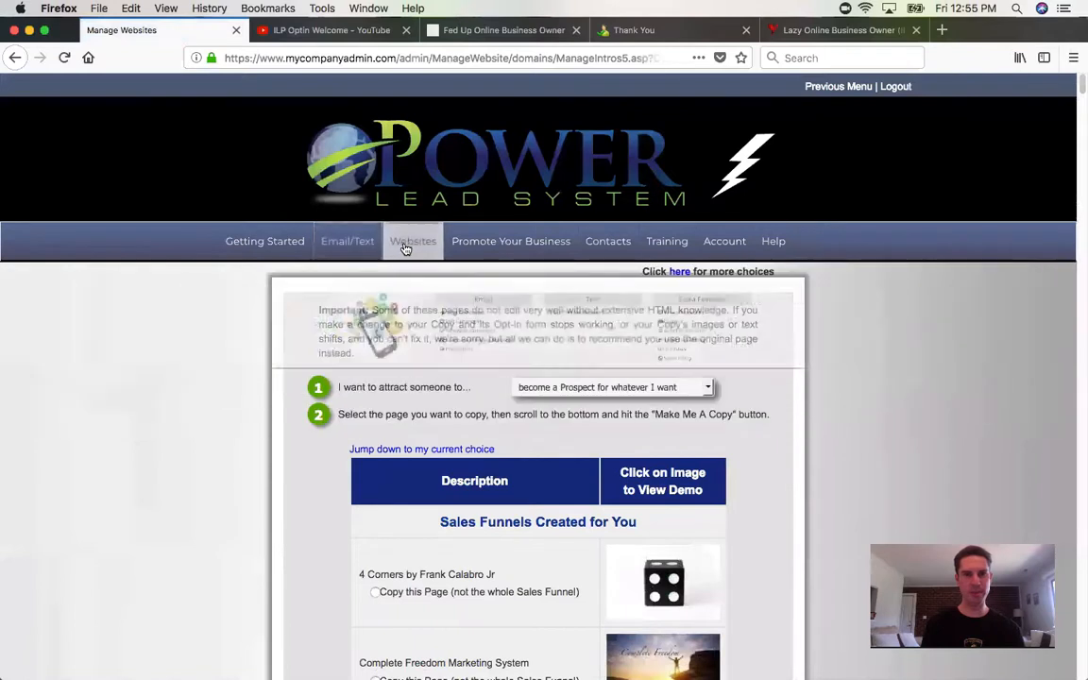
# Go to My Webpages and open ILP Bridge Page for editing.
pyautogui.moveTo(407, 248)
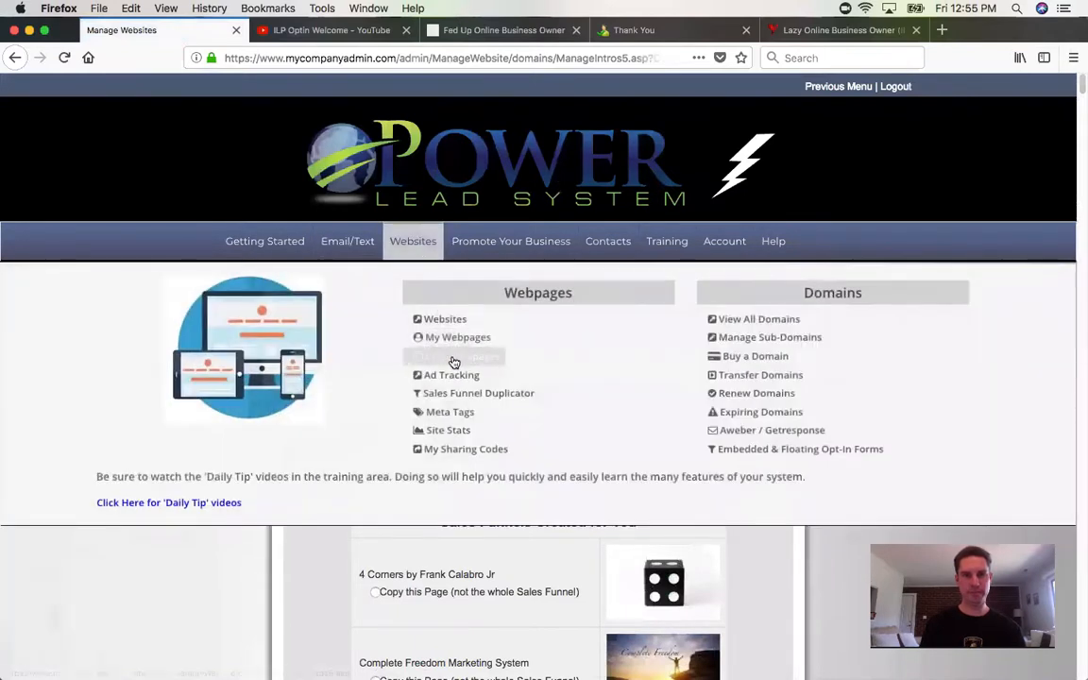
pyautogui.click(445, 347)
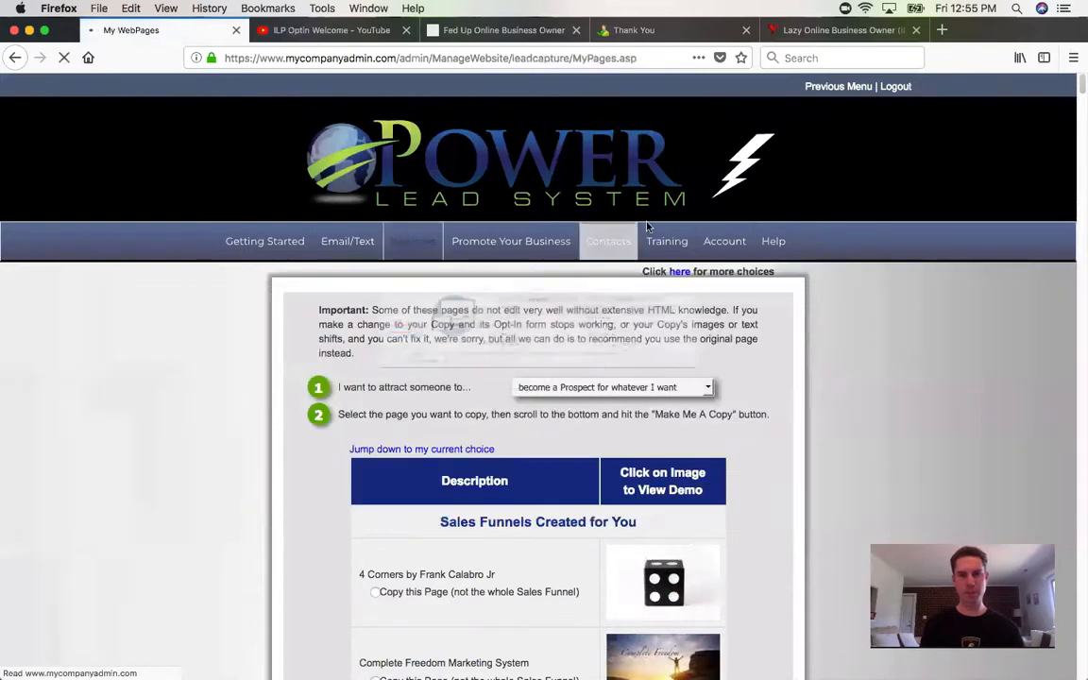
pyautogui.moveTo(651, 230)
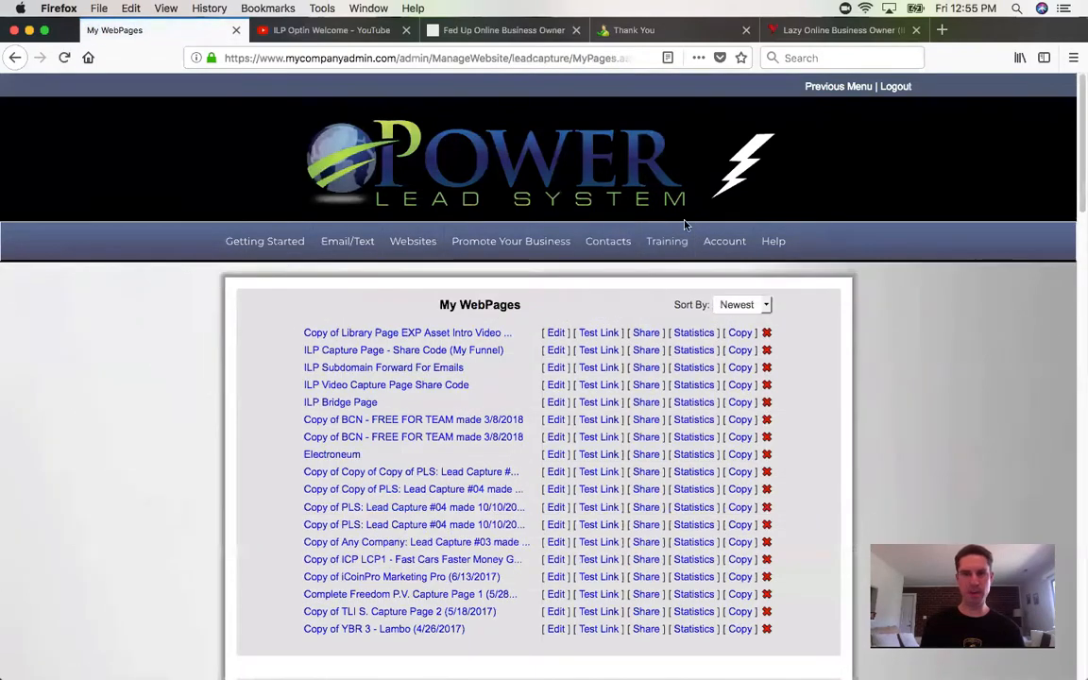
pyautogui.click(404, 354)
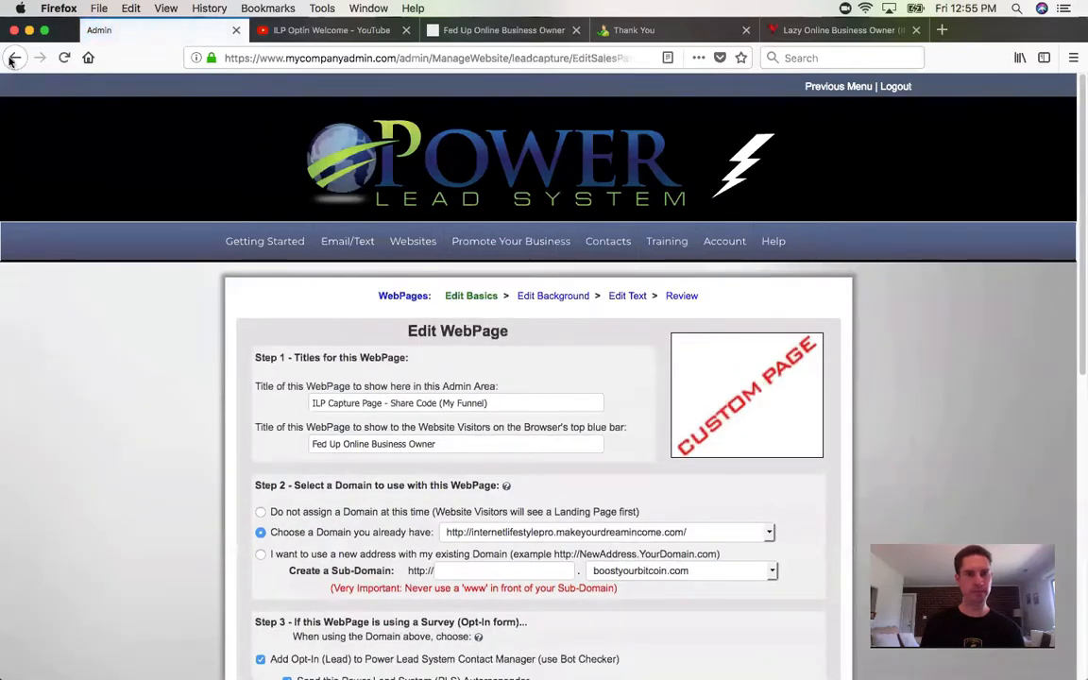
pyautogui.click(13, 57)
pyautogui.click(342, 404)
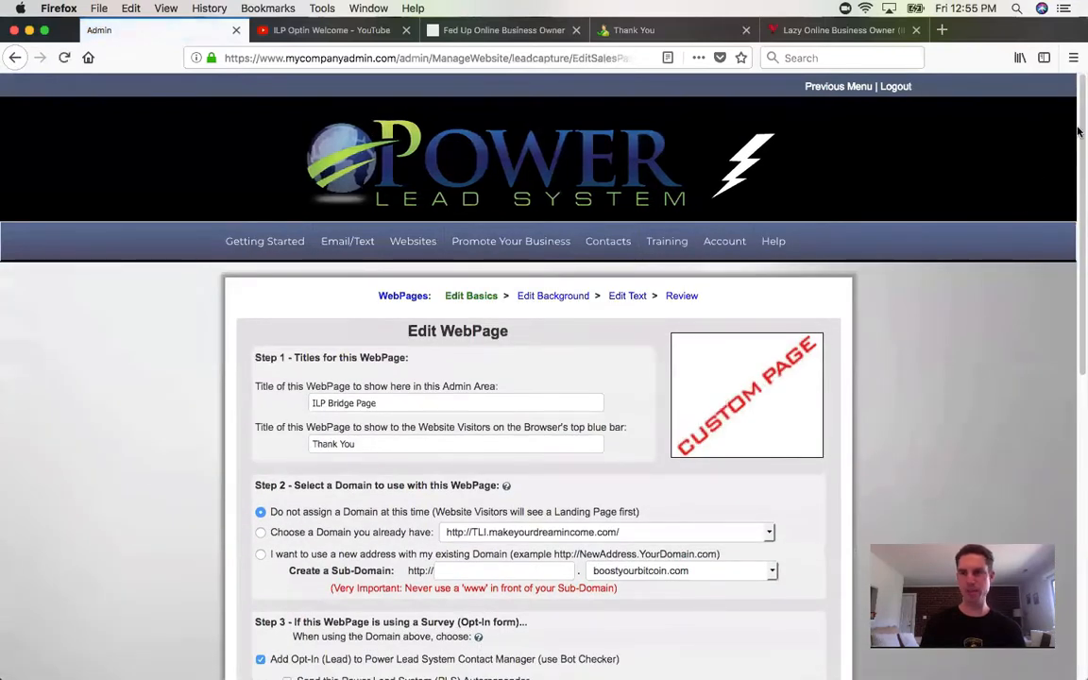
# Review the bridge page's basic settings: both titles, domain, opt-in handling, page shown after the survey and search engine optimization.
pyautogui.moveTo(1077, 131); pyautogui.dragTo(1078, 225)
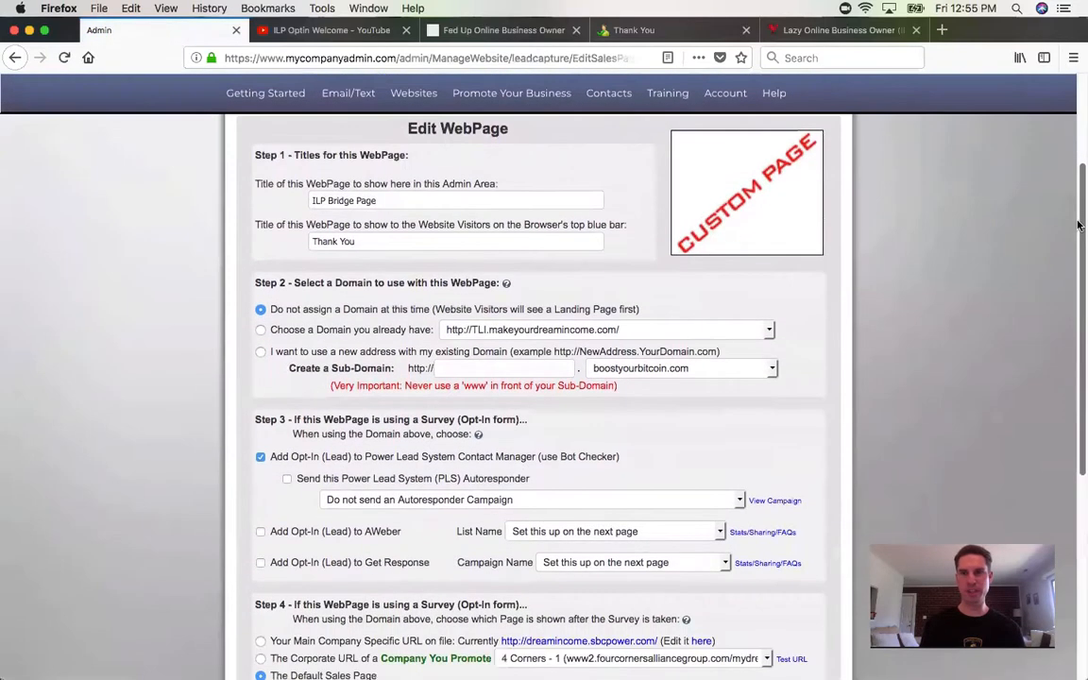
pyautogui.scroll(2, 1078, 223)
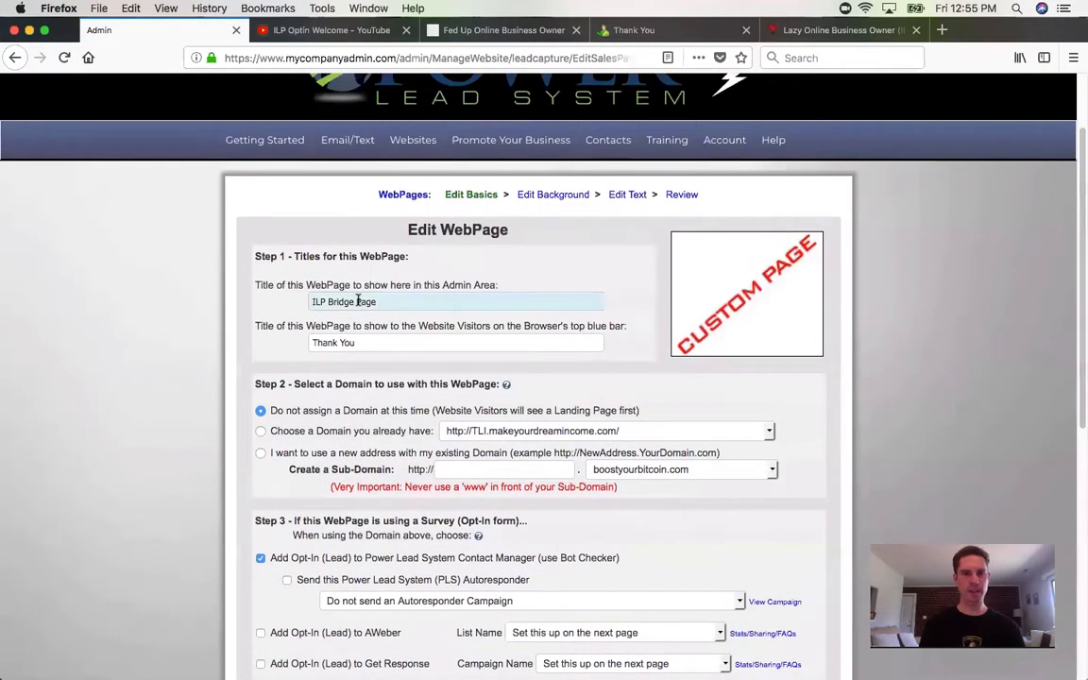
pyautogui.click(419, 303)
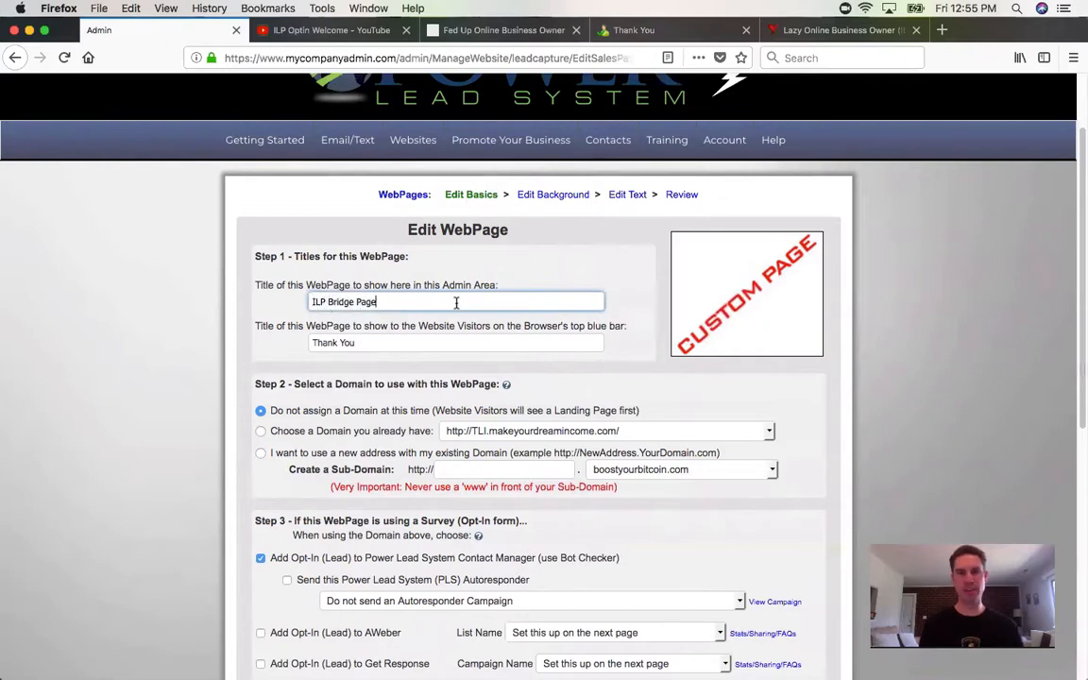
pyautogui.click(371, 342)
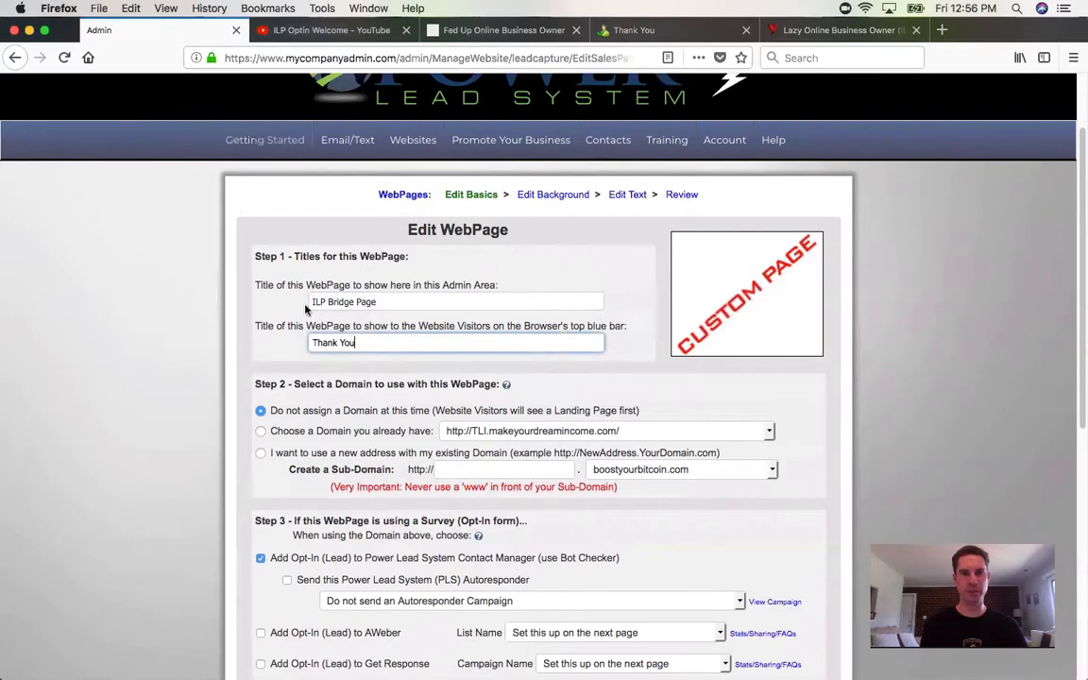
pyautogui.scroll(-3, 1080, 216)
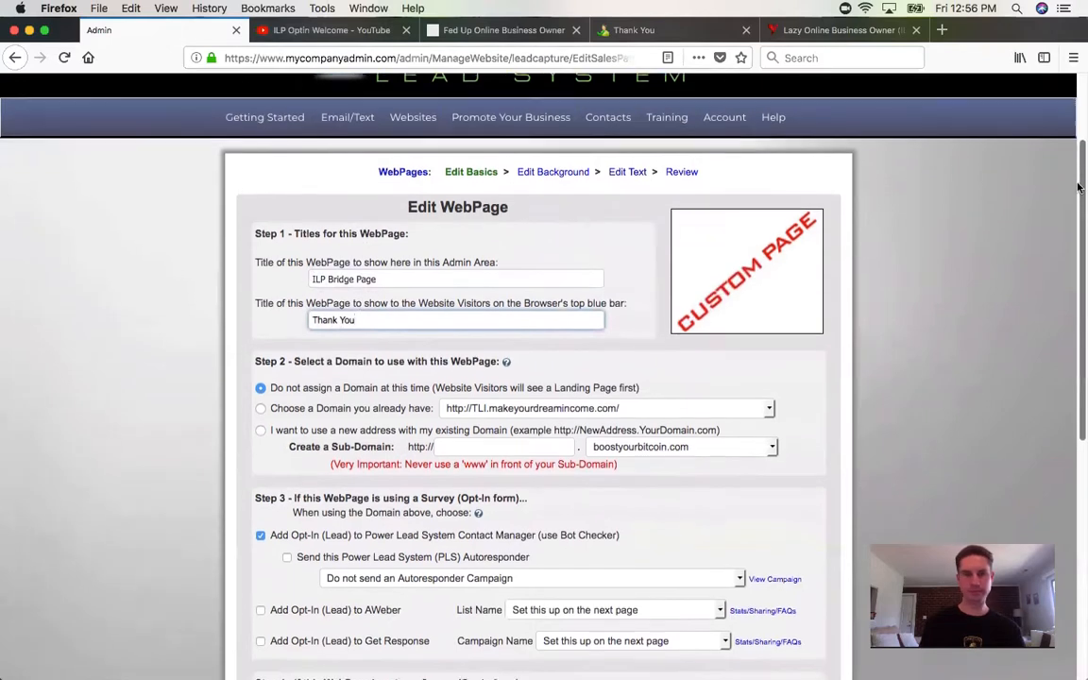
pyautogui.scroll(-2, 1079, 217)
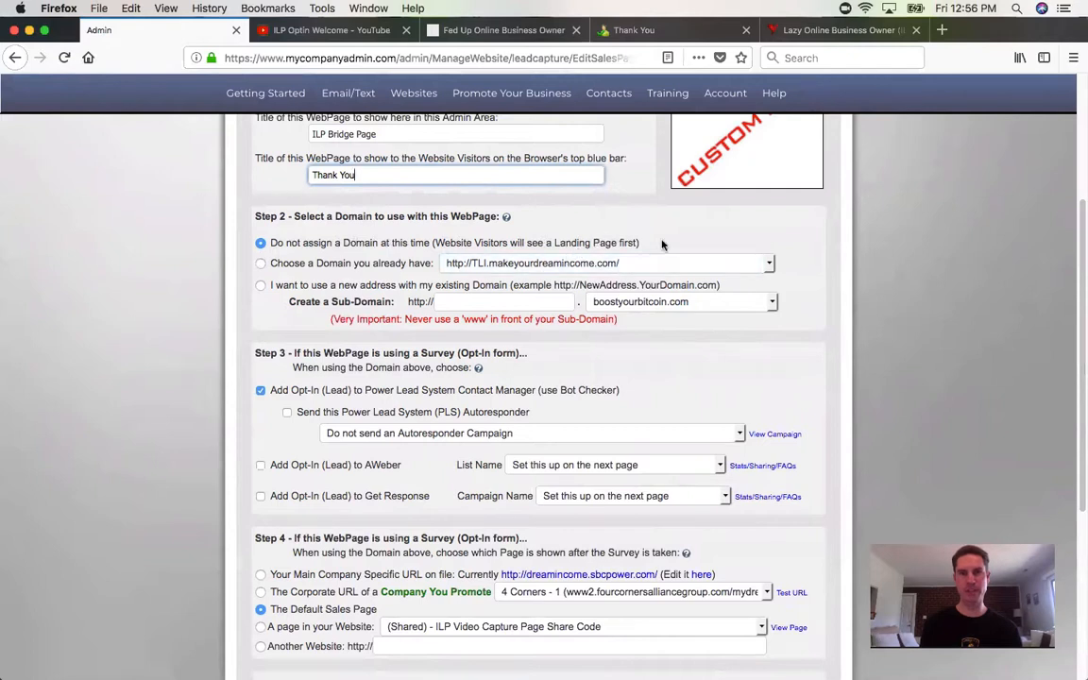
pyautogui.scroll(-3, 588, 246)
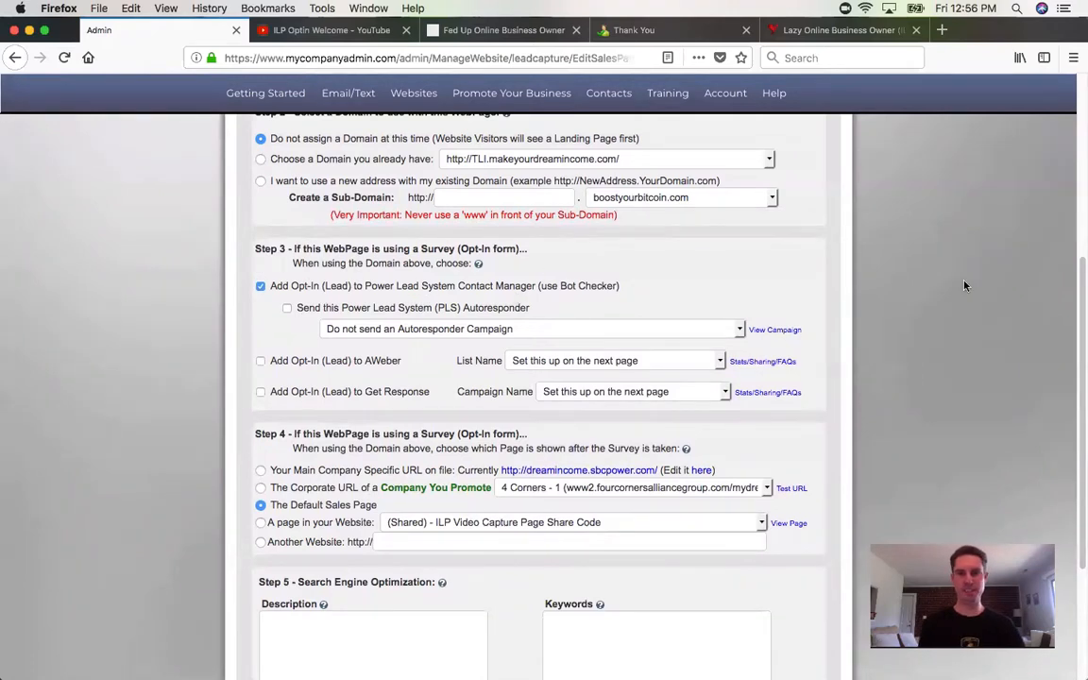
pyautogui.scroll(-1, 880, 221)
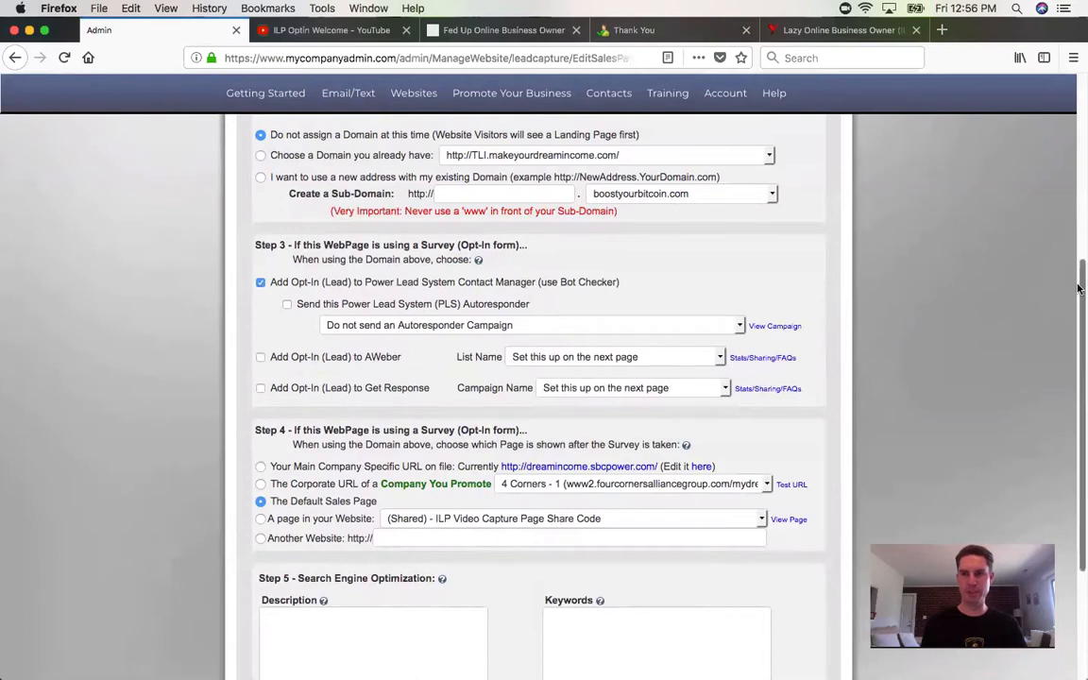
pyautogui.scroll(-2, 1079, 288)
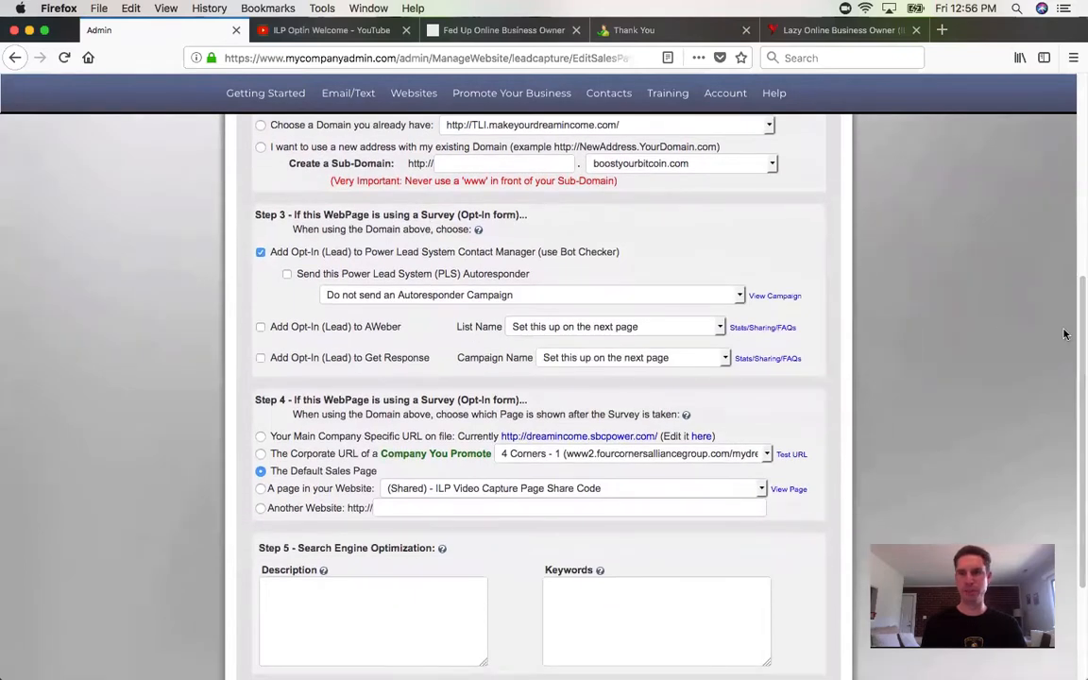
pyautogui.scroll(-2, 1079, 315)
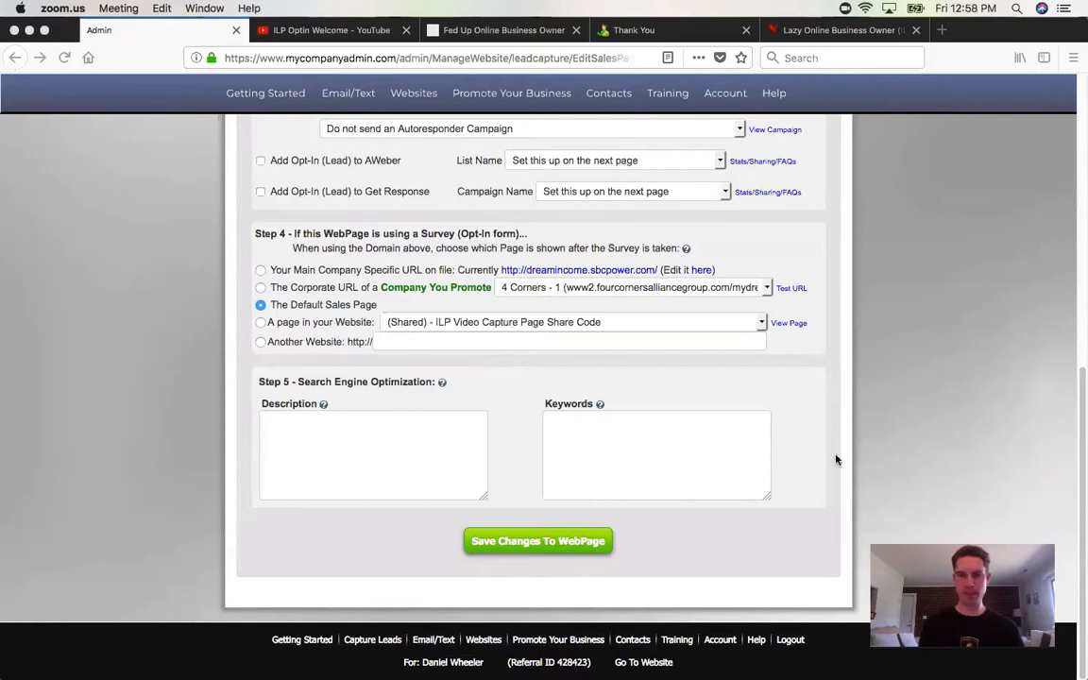
# Save the bridge page's basic settings and browse the available background images.
pyautogui.click(557, 548)
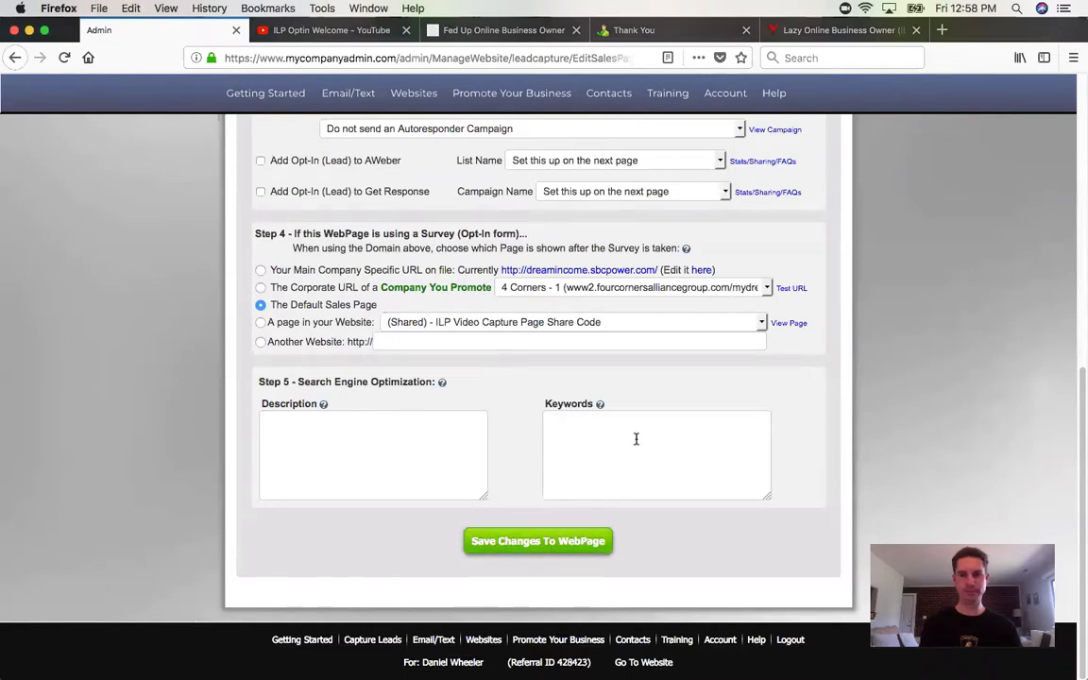
pyautogui.click(558, 547)
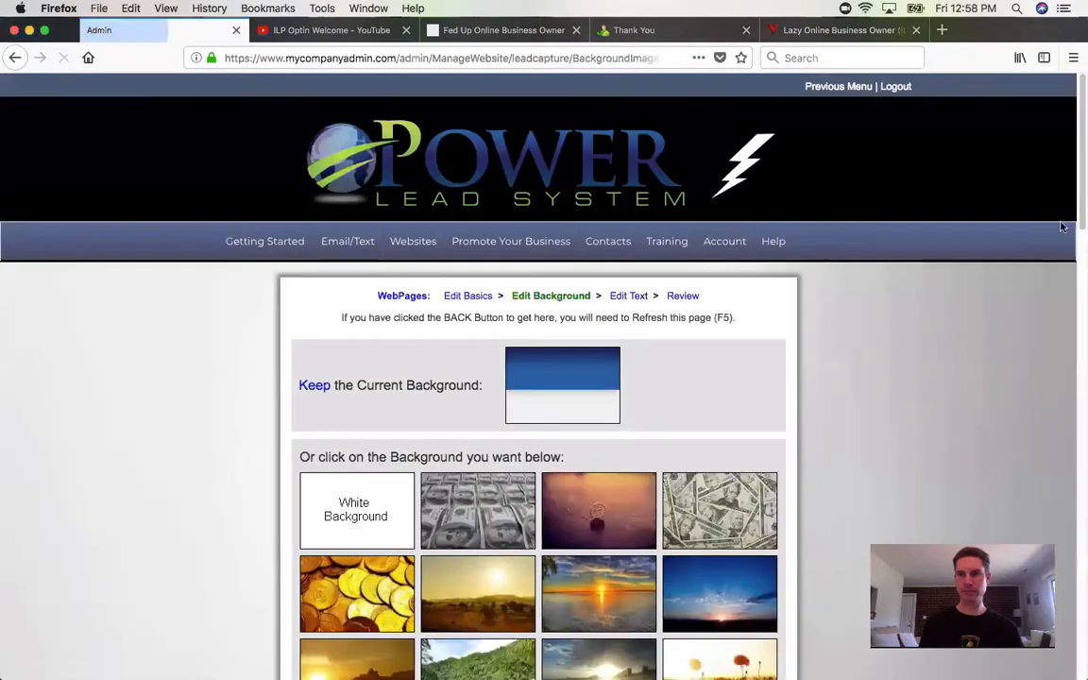
pyautogui.moveTo(1080, 149); pyautogui.dragTo(1079, 213)
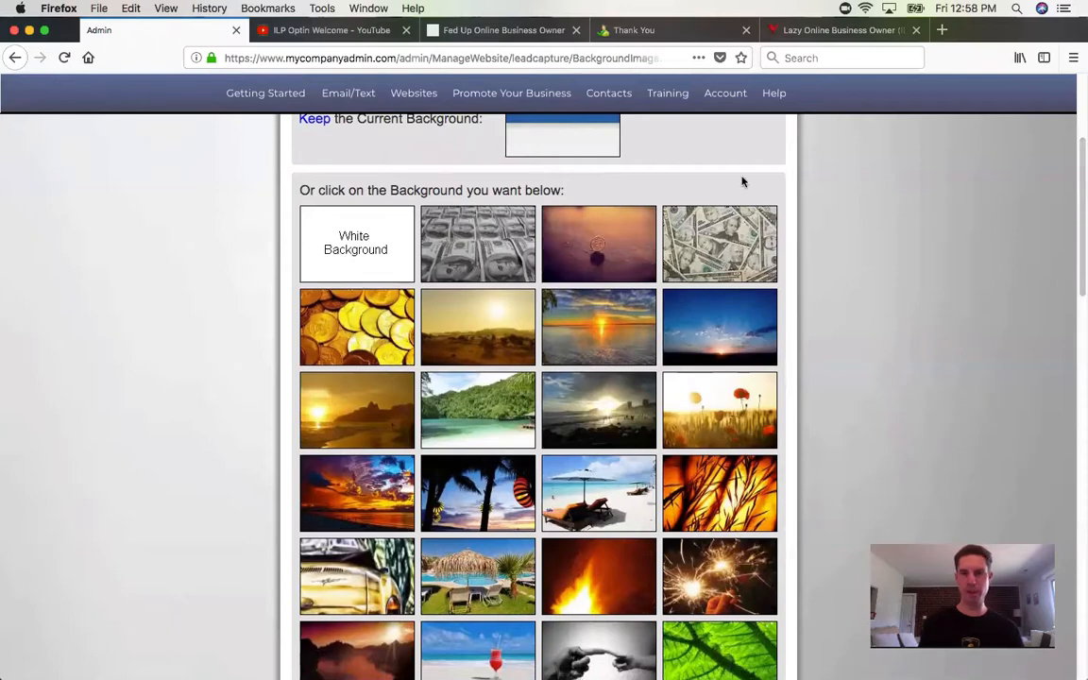
pyautogui.moveTo(1077, 199); pyautogui.dragTo(1078, 585)
pyautogui.scroll(10, 284, 373)
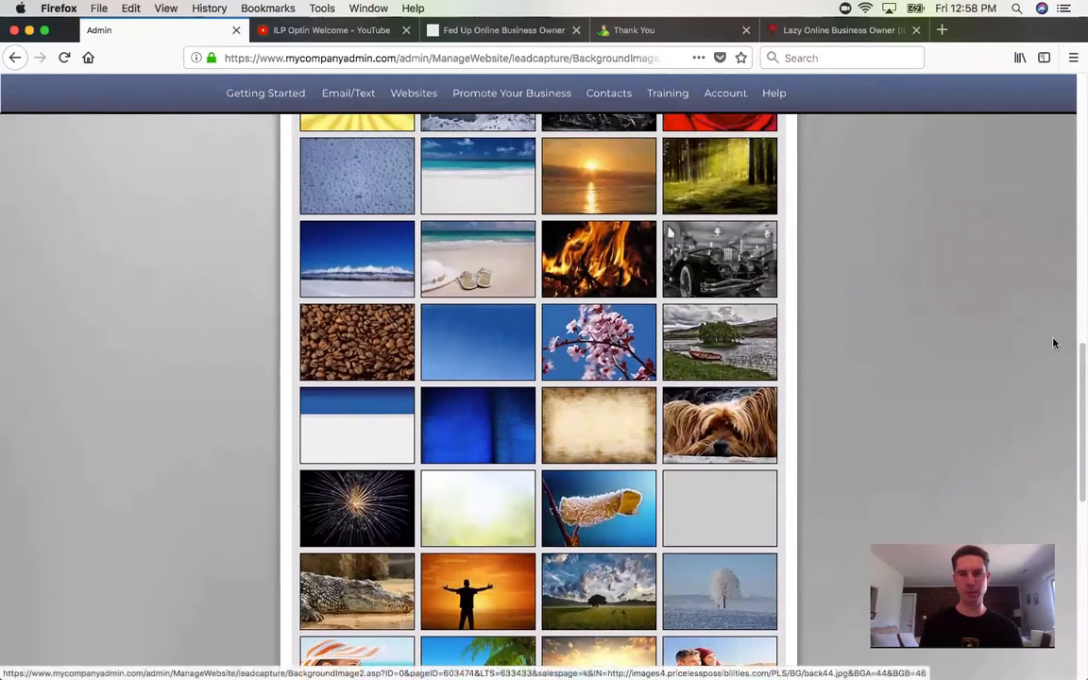
pyautogui.moveTo(1079, 378); pyautogui.dragTo(1077, 99)
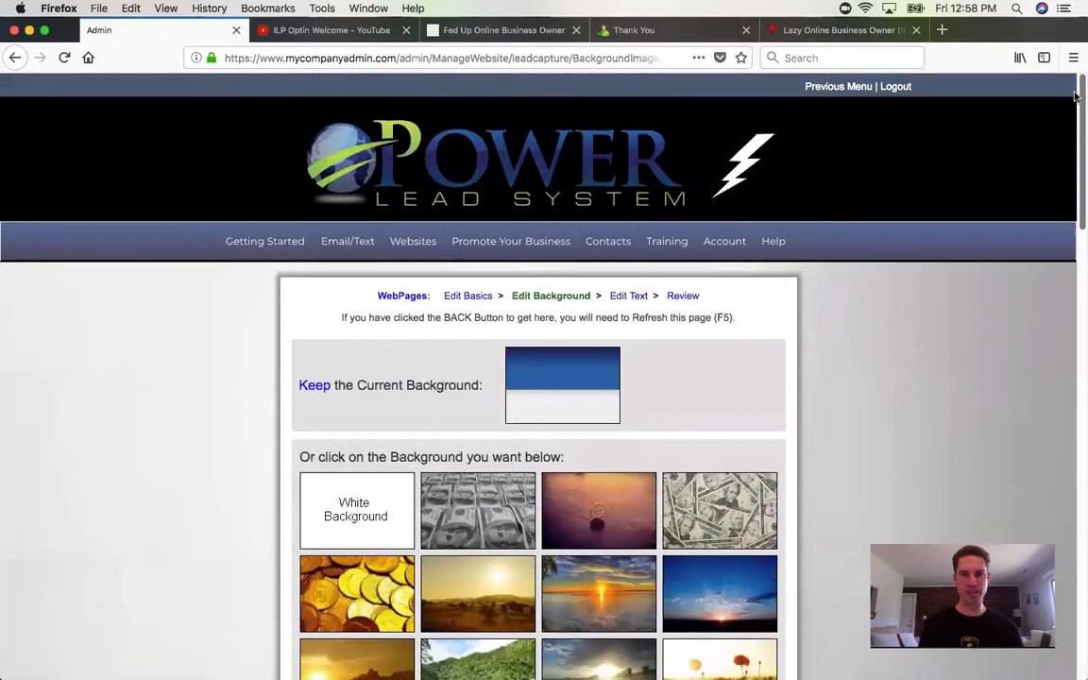
pyautogui.scroll(-2, 634, 137)
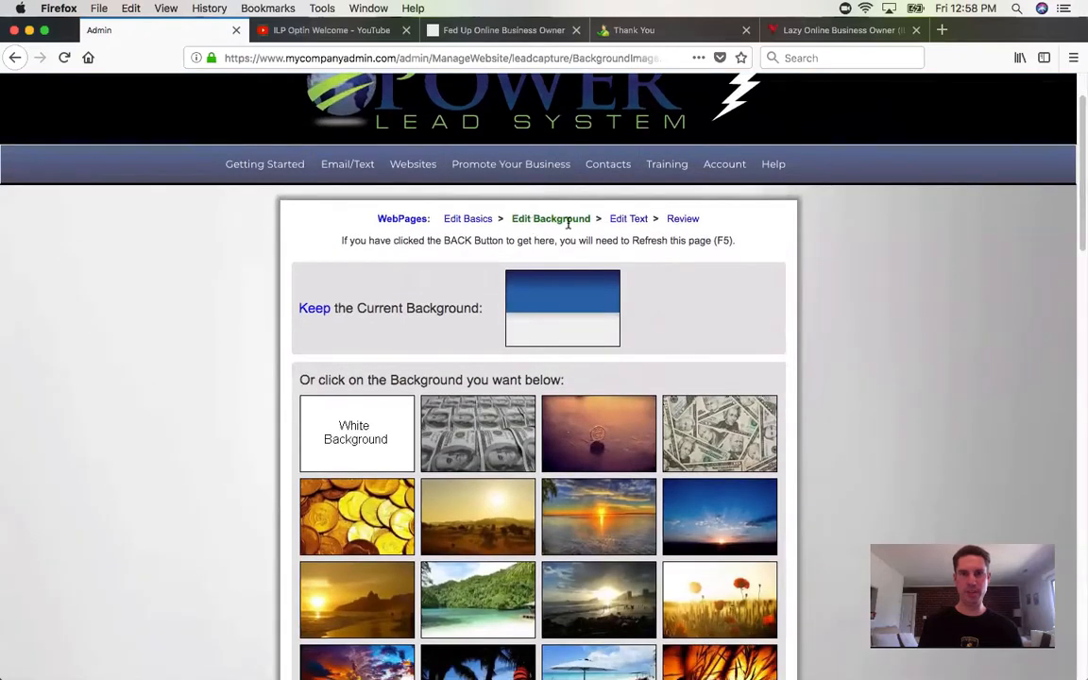
# Go to the bridge page's text editing stage and place the cursor in the "Thank You For Opting In" heading.
pyautogui.click(625, 222)
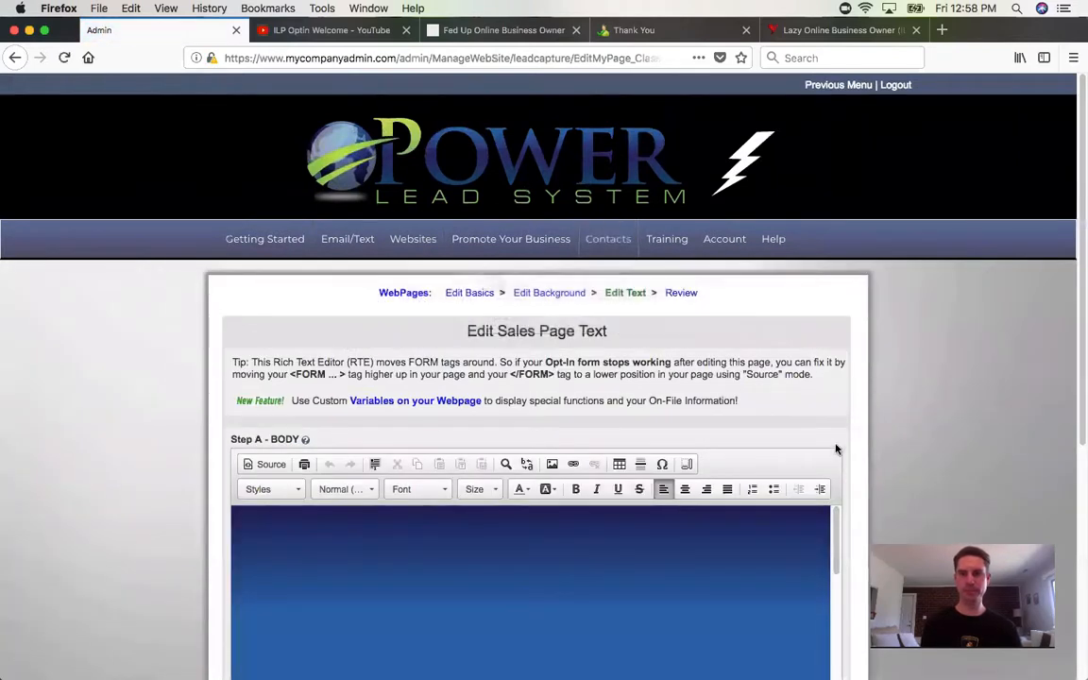
pyautogui.scroll(-2, 1078, 236)
pyautogui.moveTo(1078, 236); pyautogui.dragTo(1078, 319)
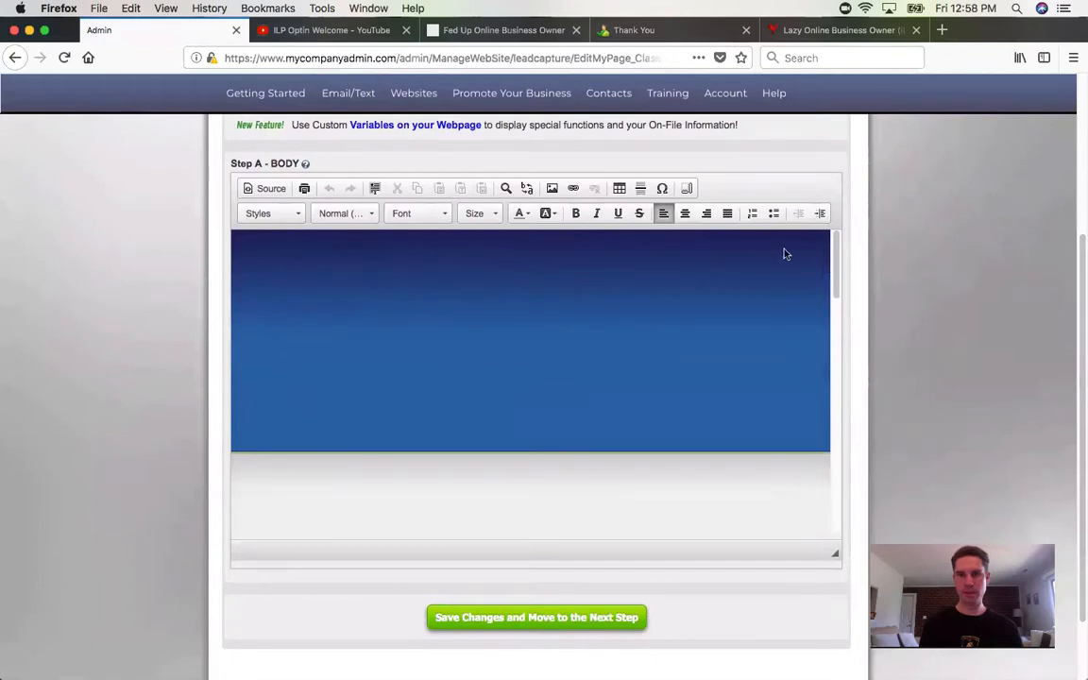
pyautogui.moveTo(834, 257); pyautogui.dragTo(835, 348)
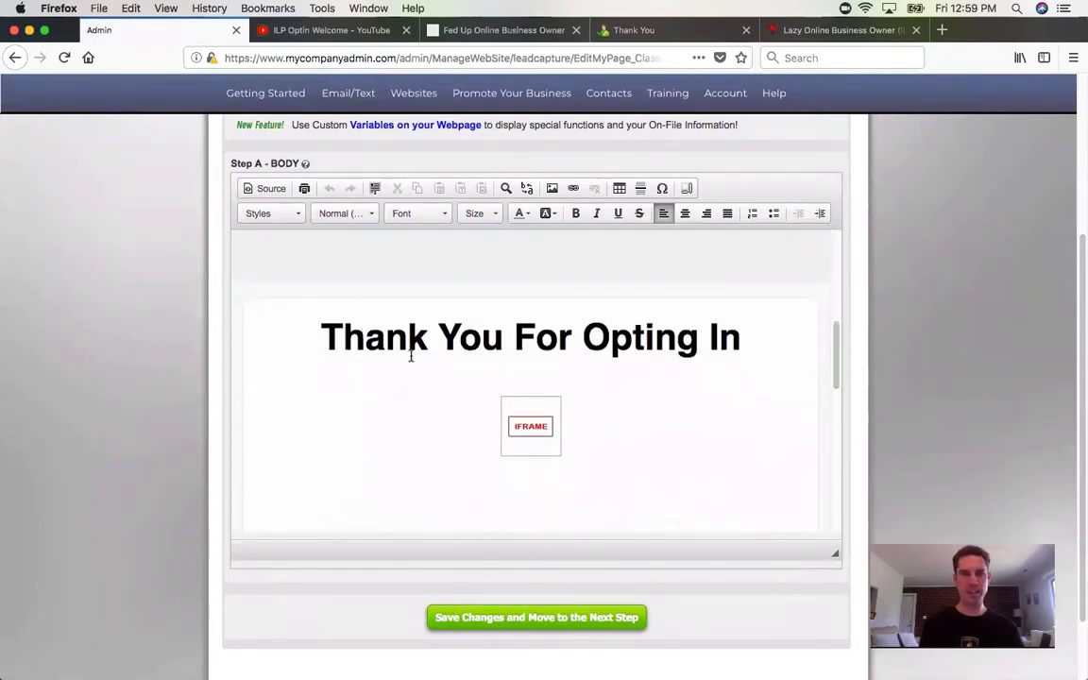
pyautogui.moveTo(583, 340); pyautogui.dragTo(537, 330)
pyautogui.click(537, 330)
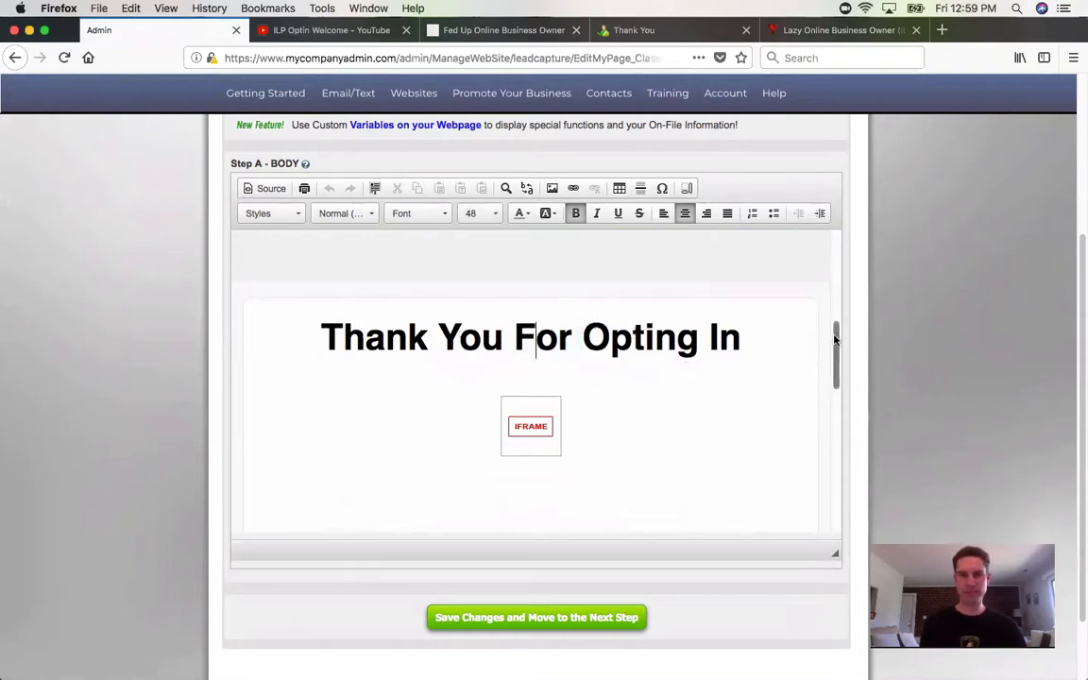
# Open the properties of the video iframe under the heading and check its URL against the ILP Optin Welcome video on YouTube.
pyautogui.scroll(-2, 835, 340)
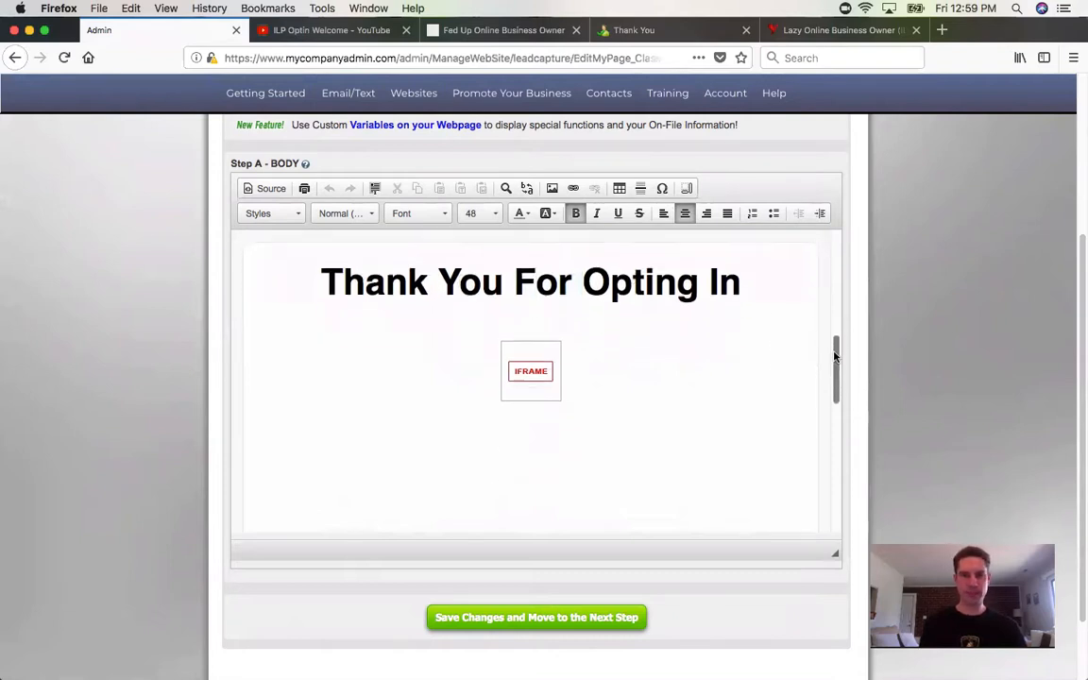
pyautogui.click(534, 351)
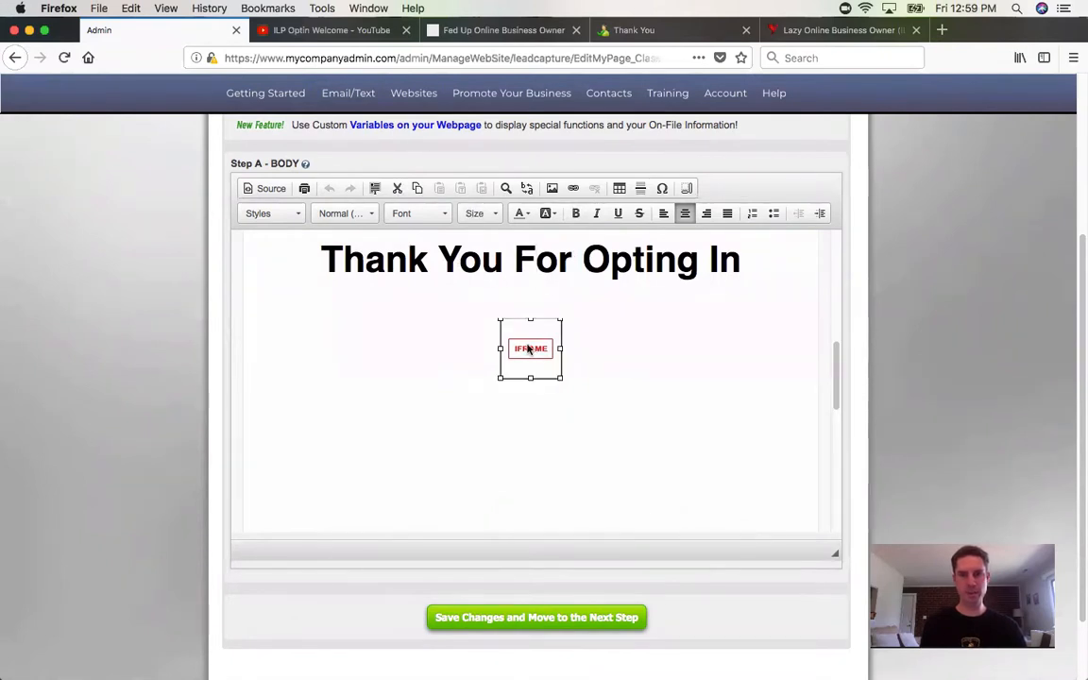
pyautogui.doubleClick(530, 349)
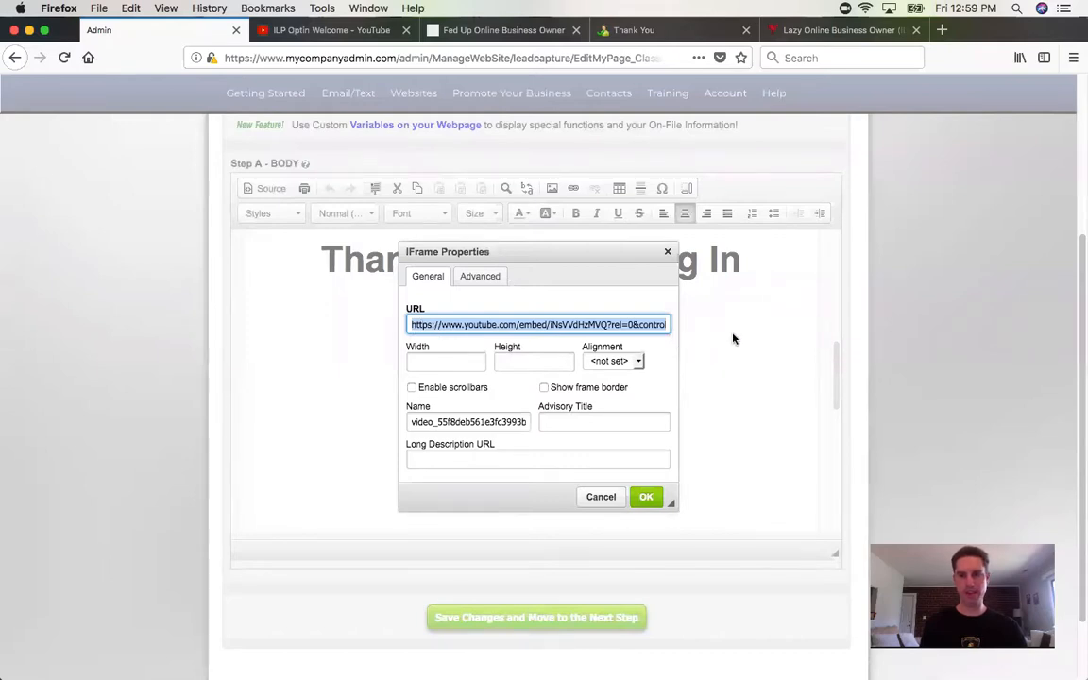
pyautogui.click(509, 324)
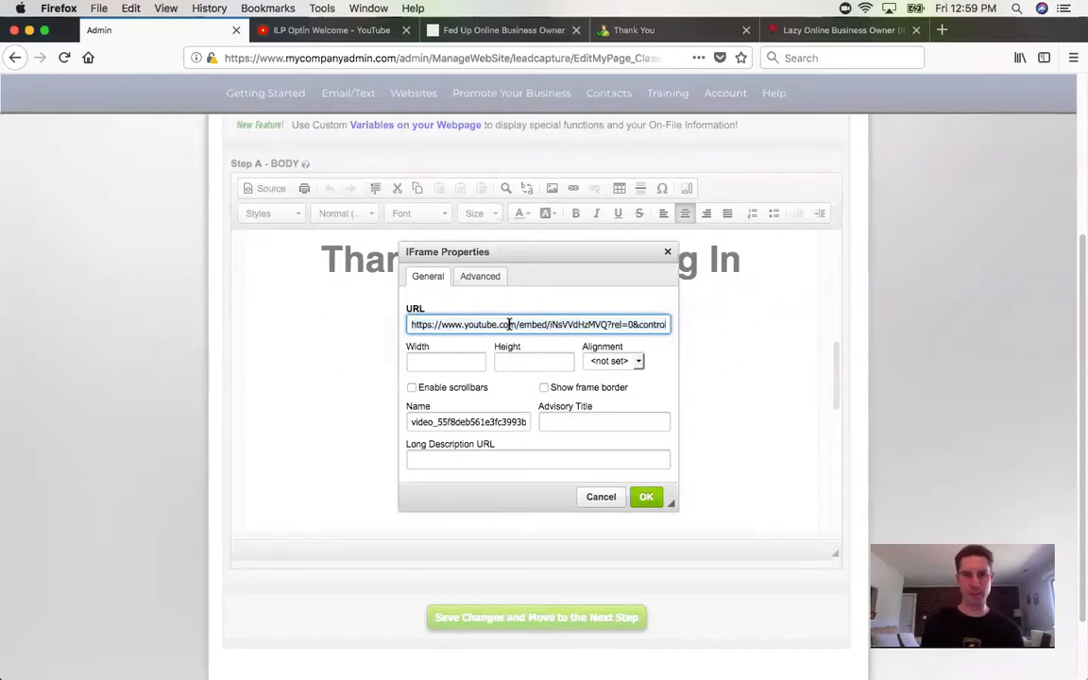
pyautogui.click(291, 36)
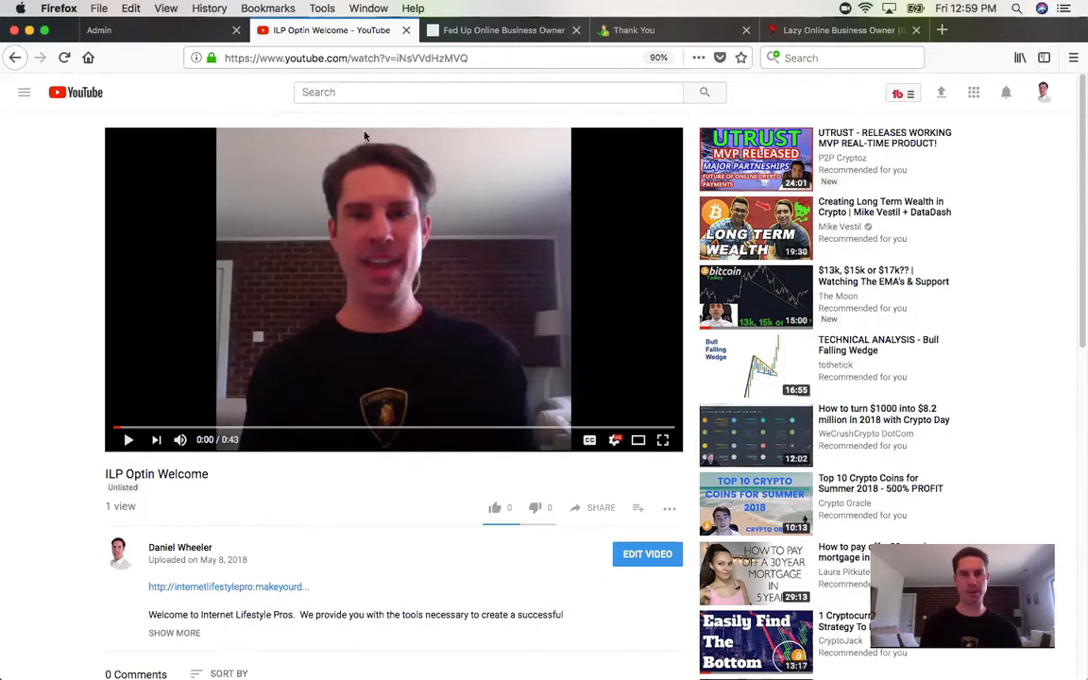
pyautogui.click(161, 32)
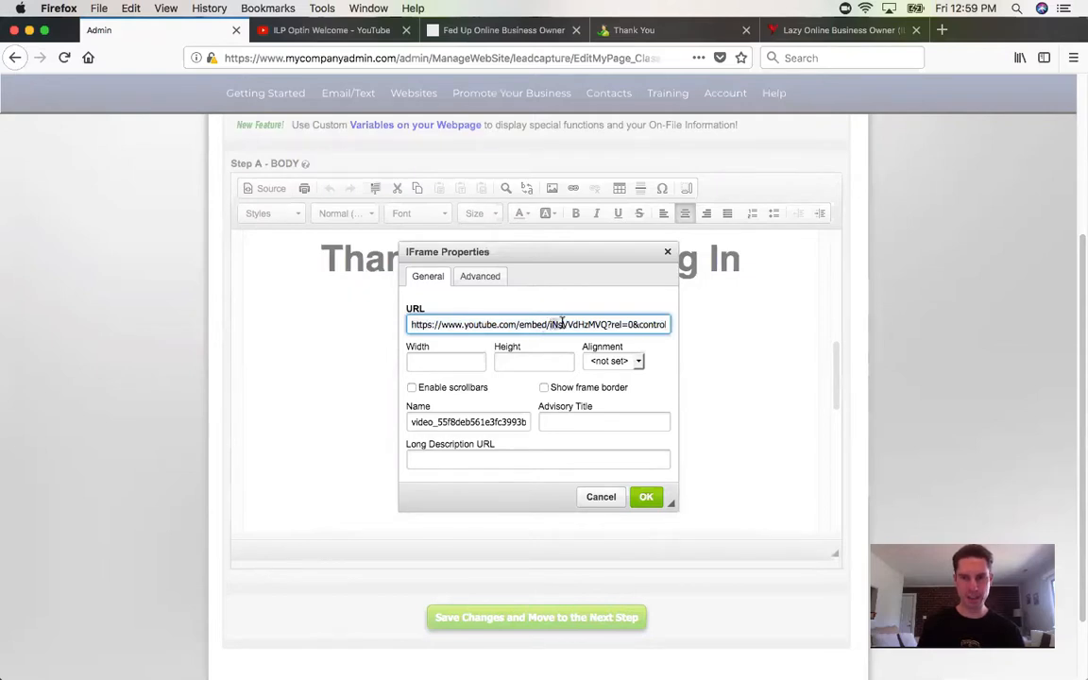
# Compare the video ID in the iframe URL with the one in the YouTube address, and accept the iframe properties.
pyautogui.moveTo(574, 324); pyautogui.dragTo(604, 325)
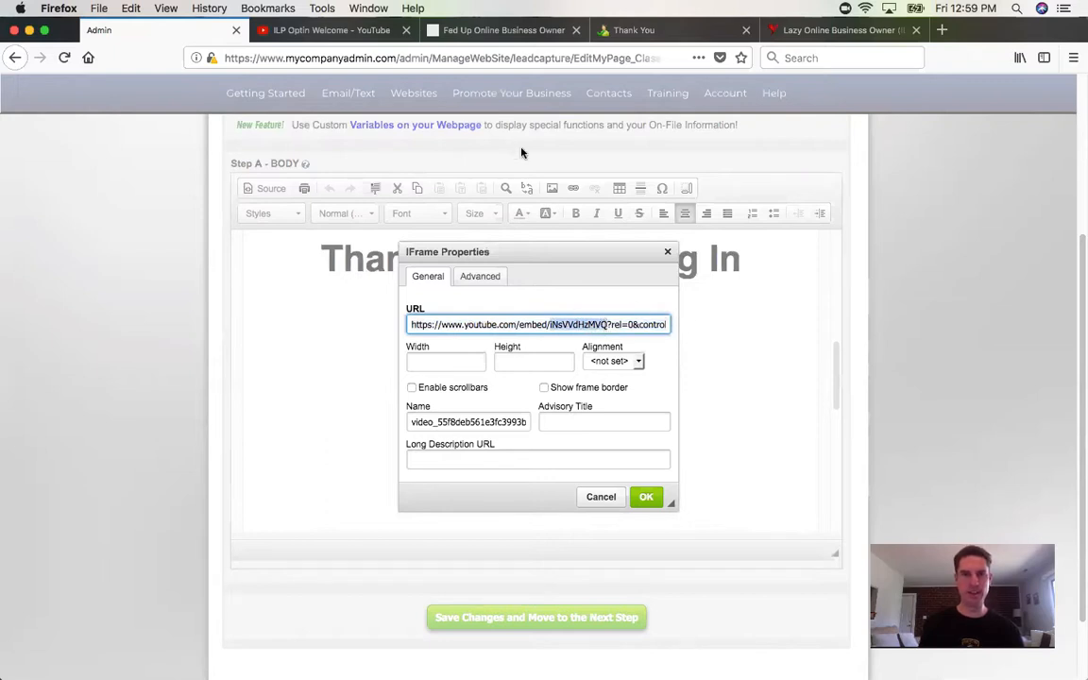
pyautogui.click(302, 36)
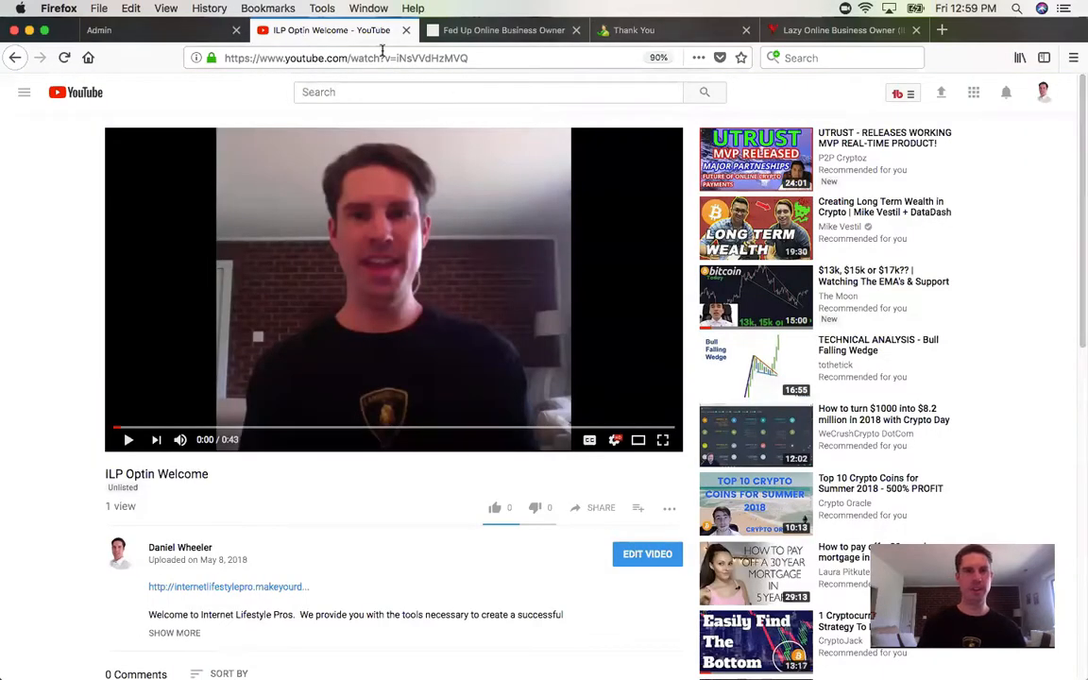
pyautogui.click(337, 58)
pyautogui.click(486, 54)
pyautogui.moveTo(476, 59); pyautogui.dragTo(397, 60)
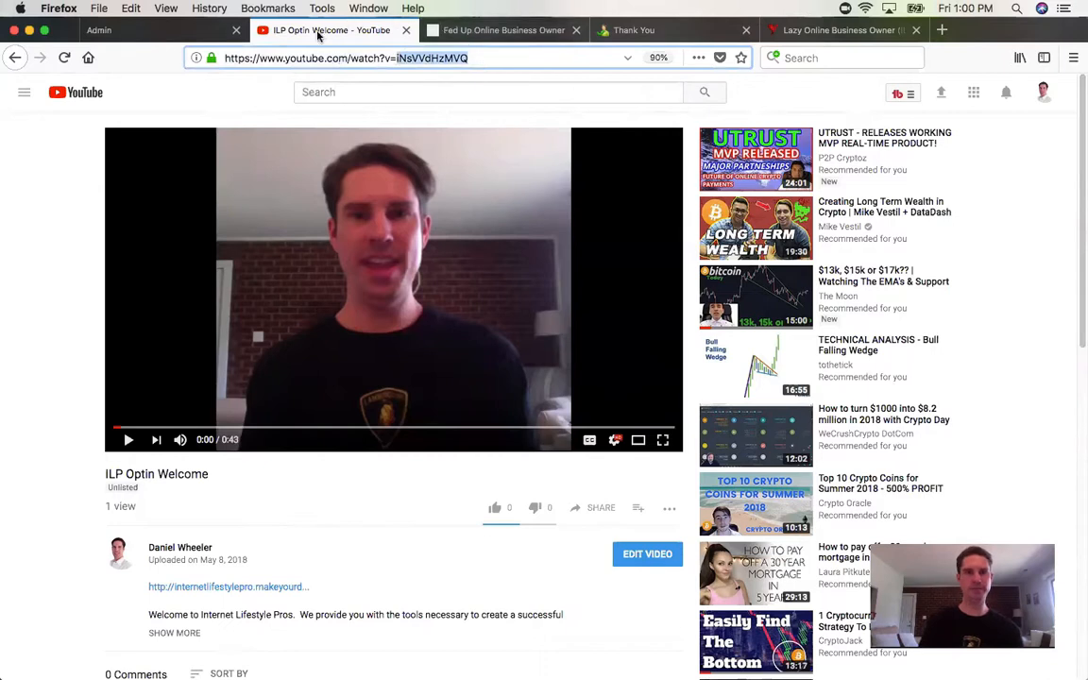
pyautogui.click(168, 32)
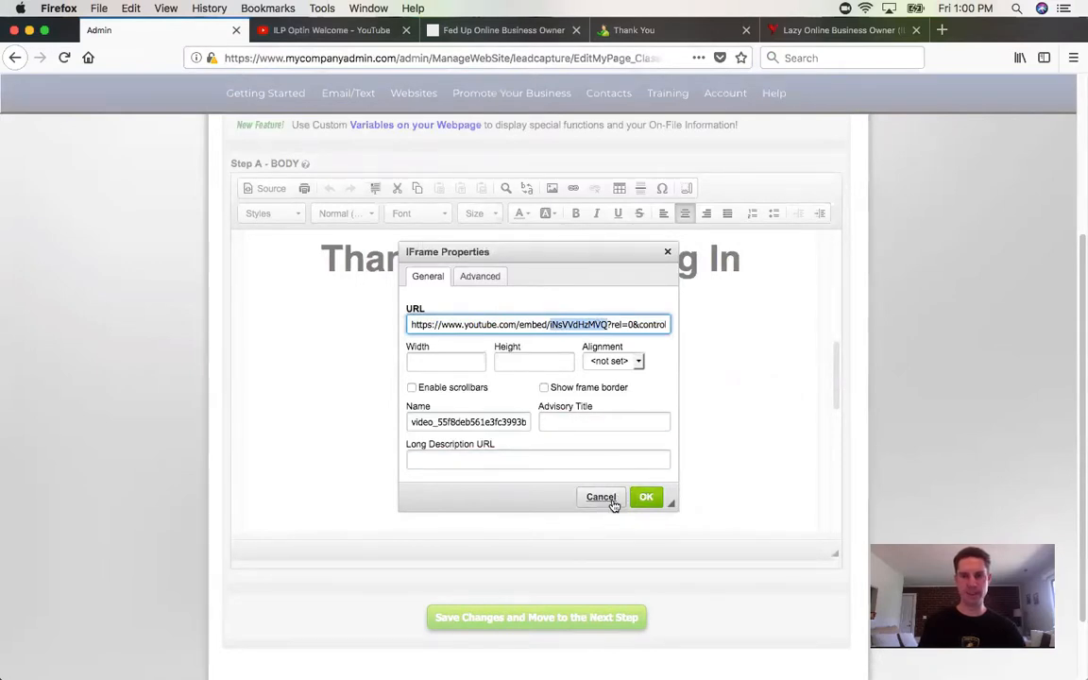
pyautogui.click(642, 498)
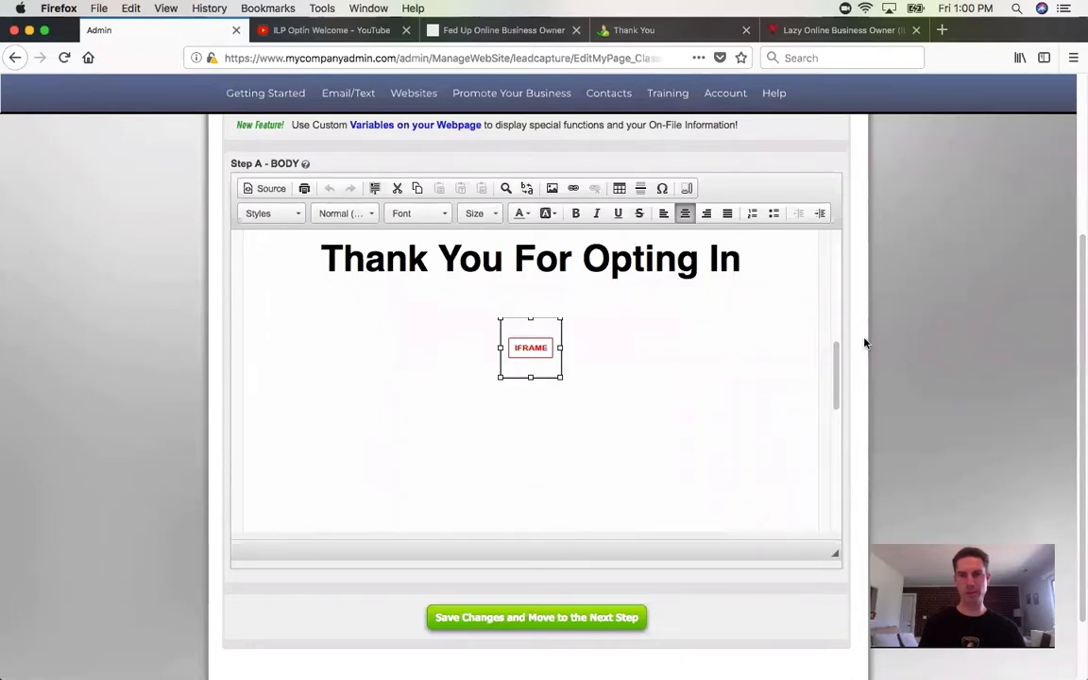
# Open the link settings of the "Click Here To Continue" button and inspect its protocol and URL.
pyautogui.moveTo(838, 354); pyautogui.dragTo(841, 461)
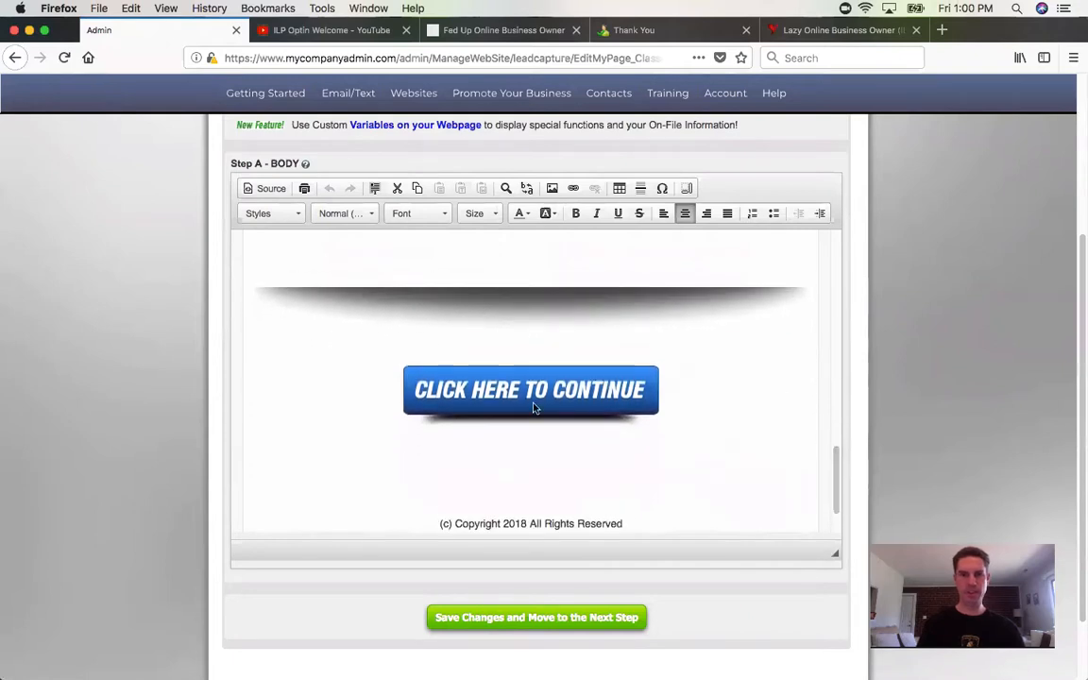
pyautogui.click(532, 397)
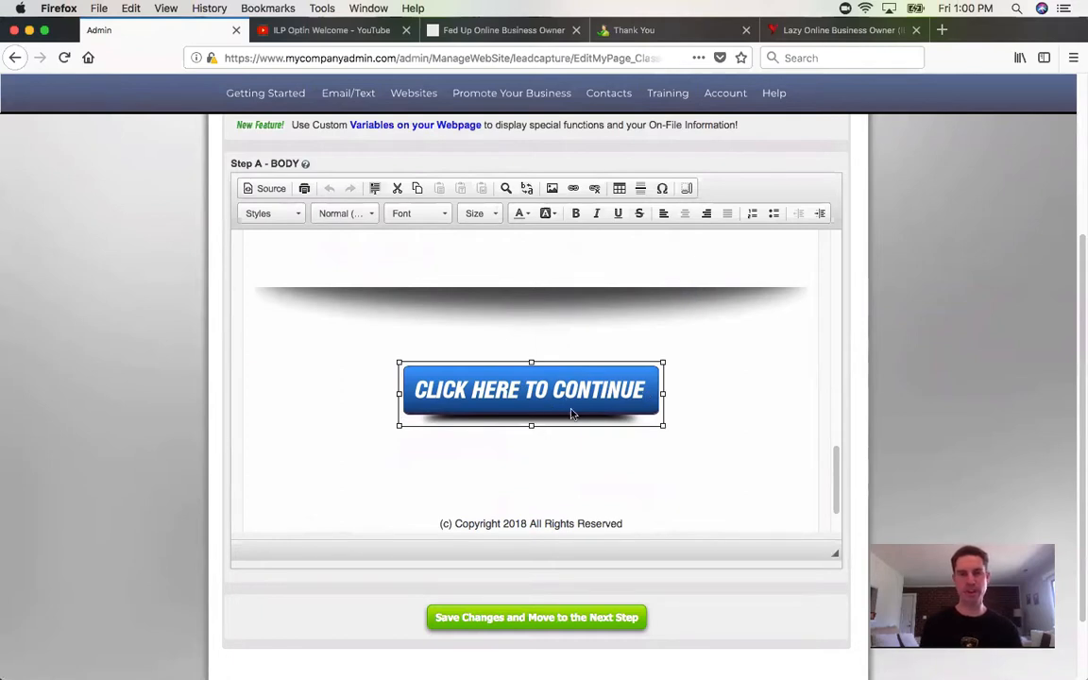
pyautogui.doubleClick(548, 390)
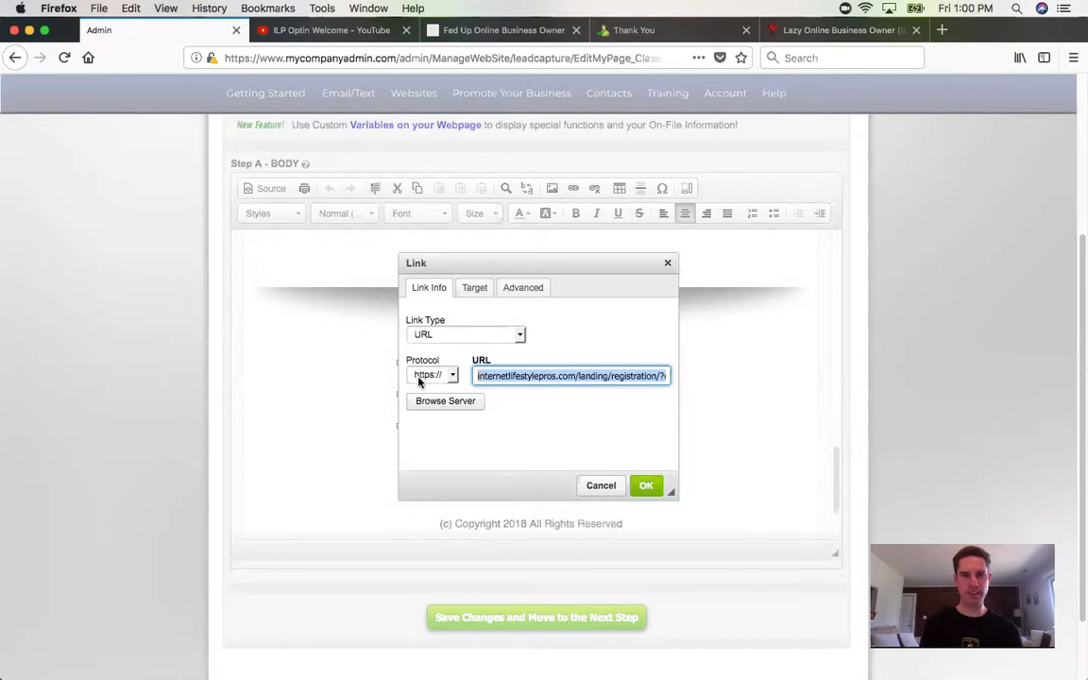
pyautogui.click(563, 375)
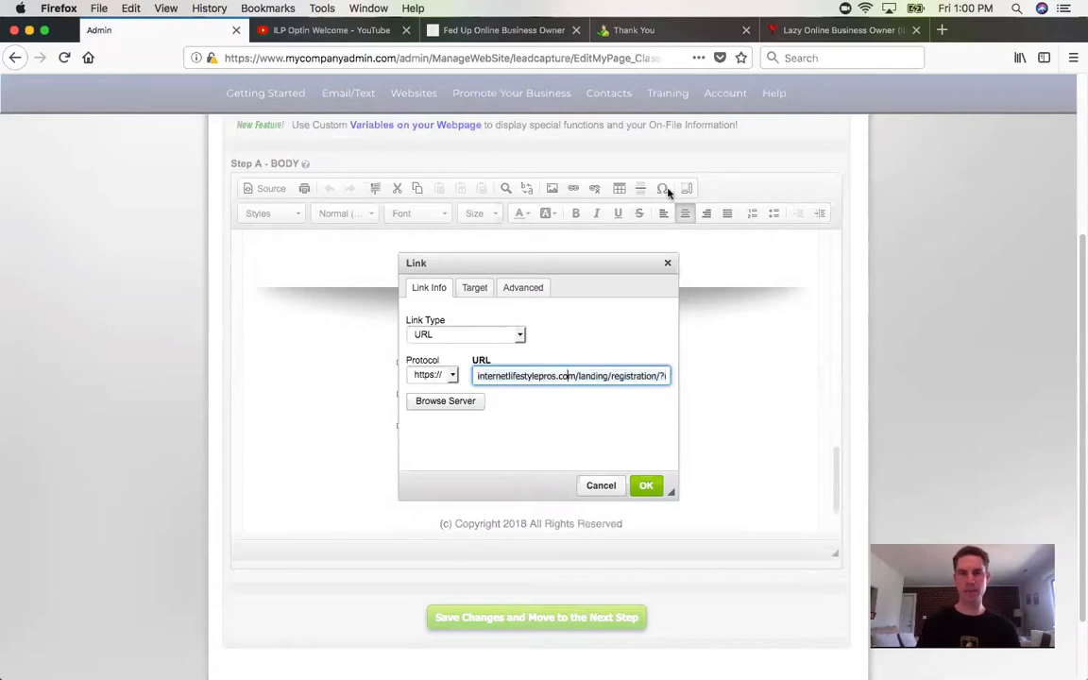
# Switch to the Internet Lifestyle Pros registration page and select its complete web address, including the user ID.
pyautogui.click(493, 31)
pyautogui.click(634, 33)
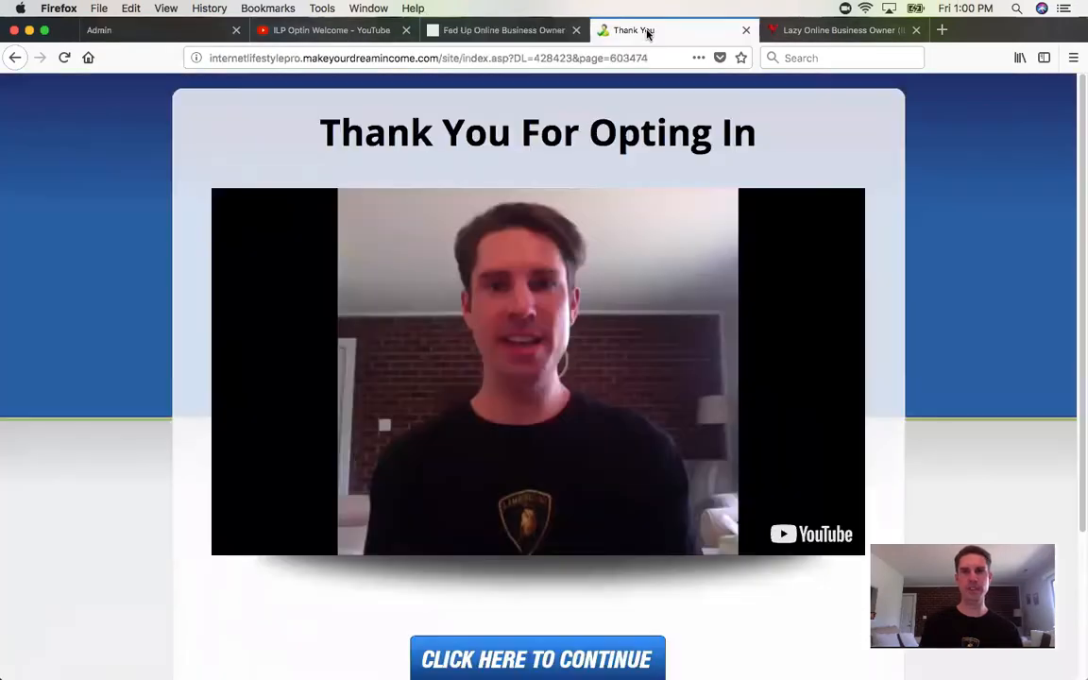
pyautogui.click(828, 36)
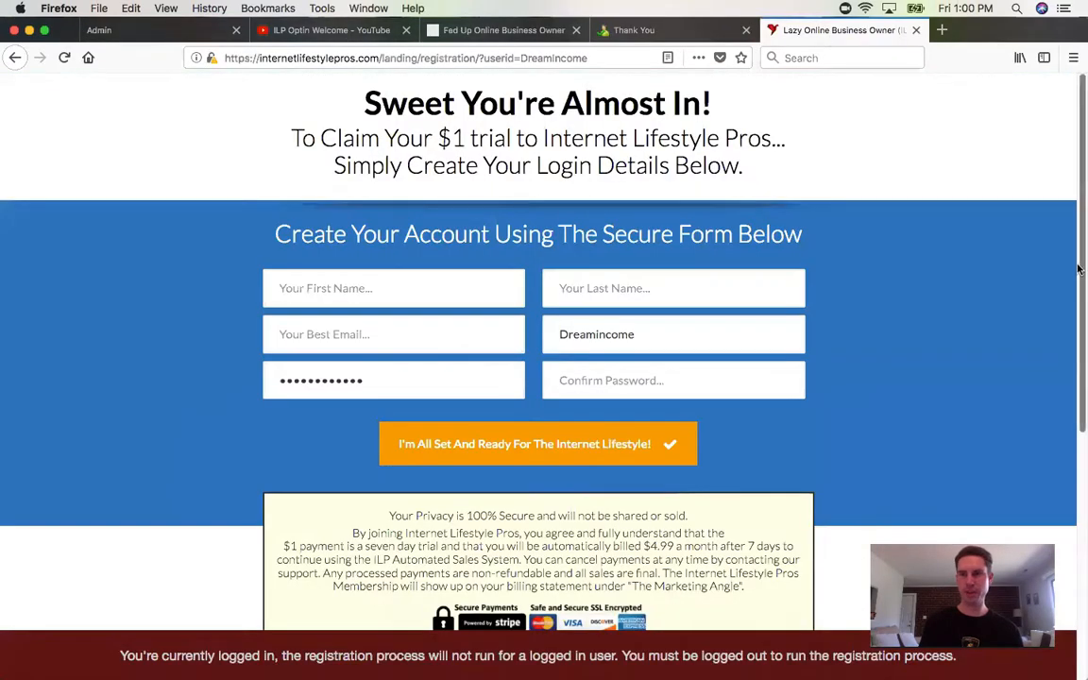
pyautogui.click(314, 57)
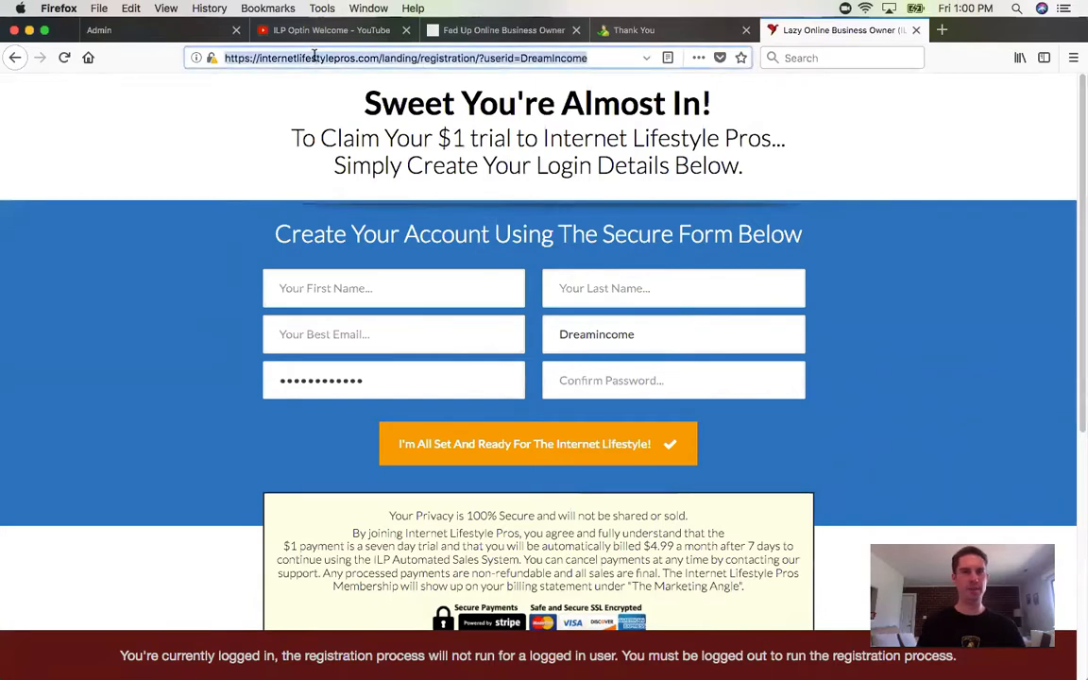
pyautogui.tripleClick(598, 57)
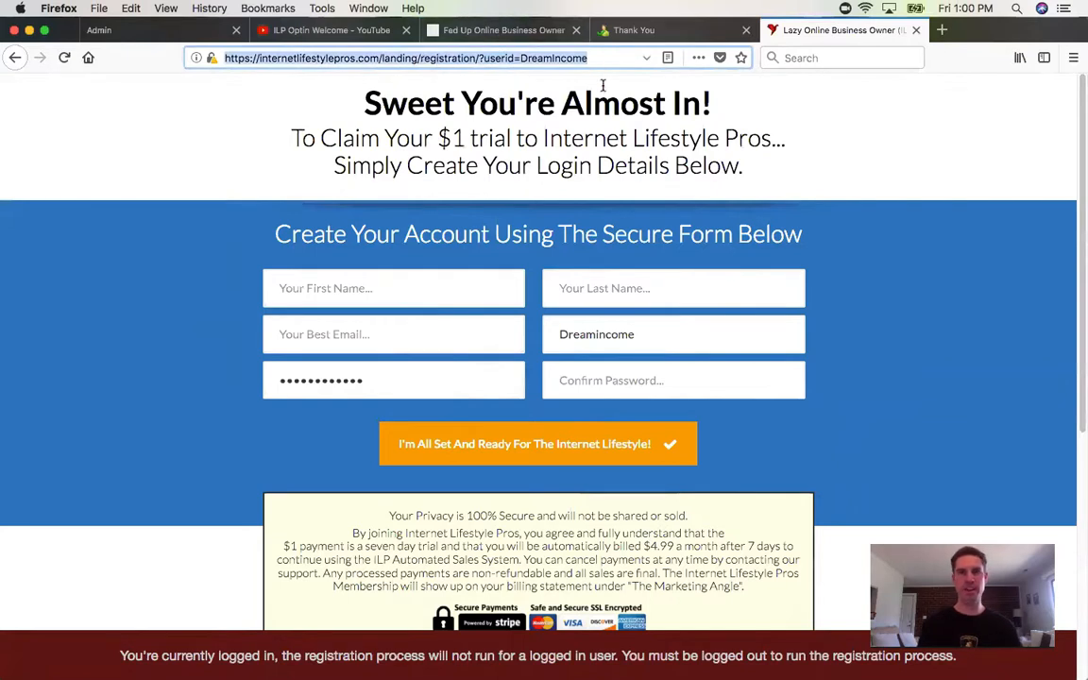
pyautogui.click(605, 57)
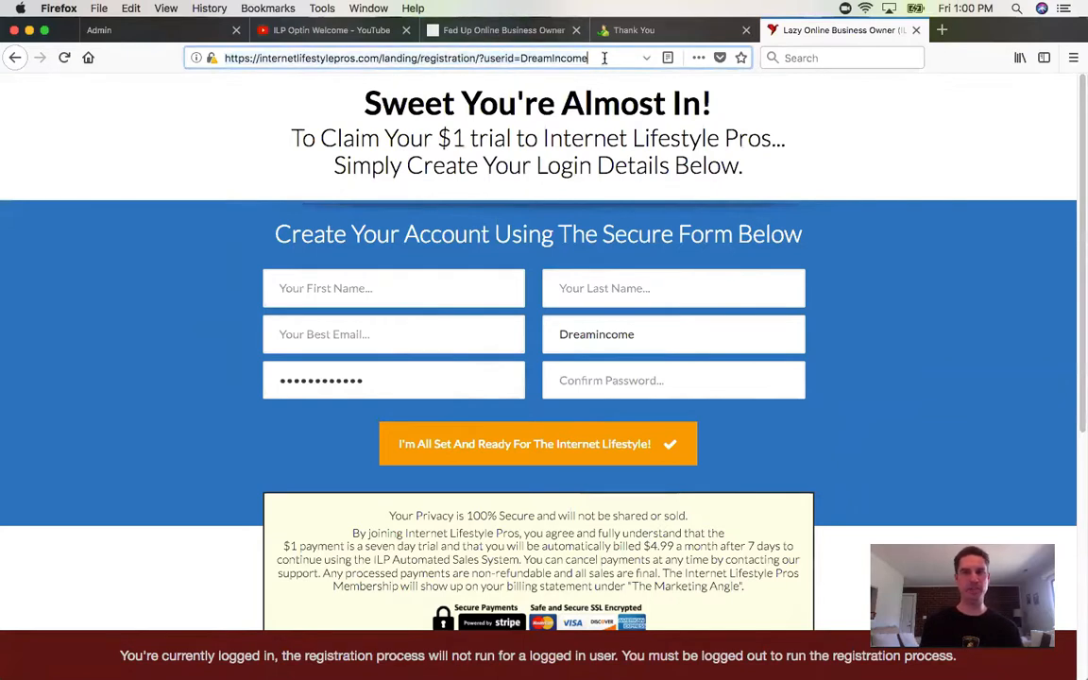
pyautogui.moveTo(604, 57); pyautogui.dragTo(189, 57)
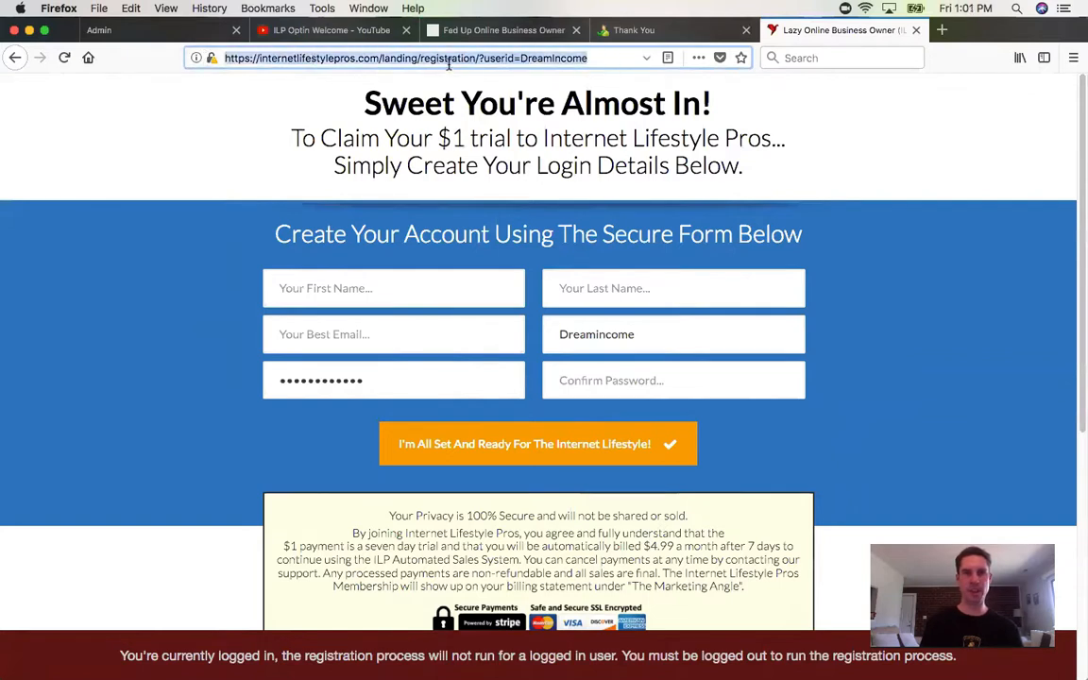
# Return to the admin site, select the continue button's link URL and close the link settings.
pyautogui.click(180, 30)
pyautogui.tripleClick(513, 374)
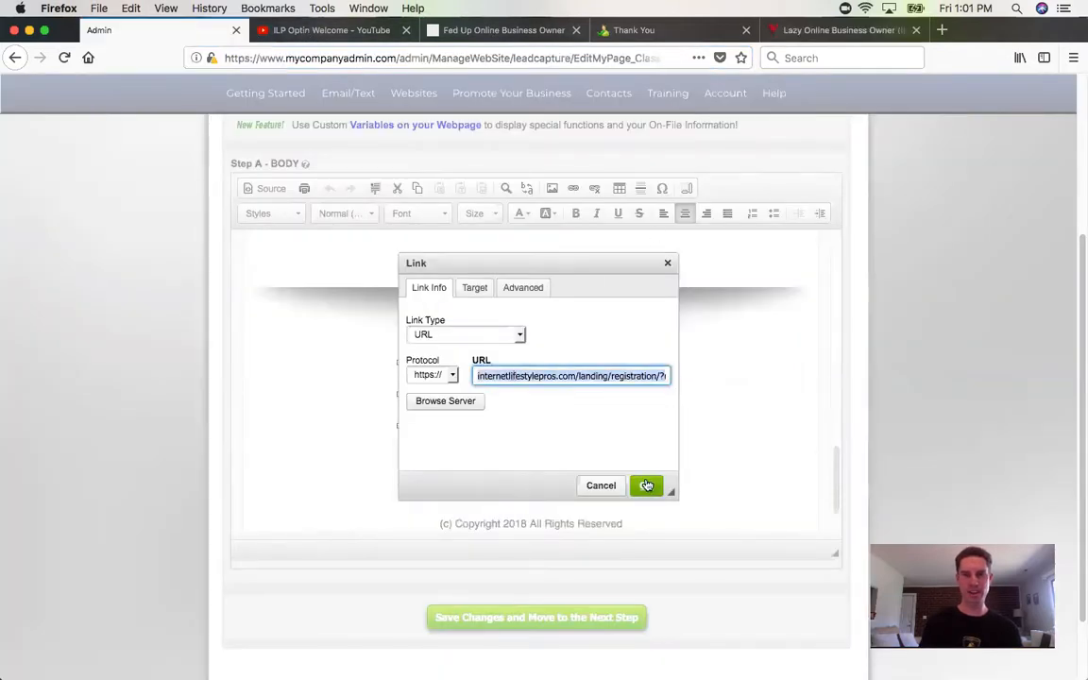
pyautogui.click(595, 485)
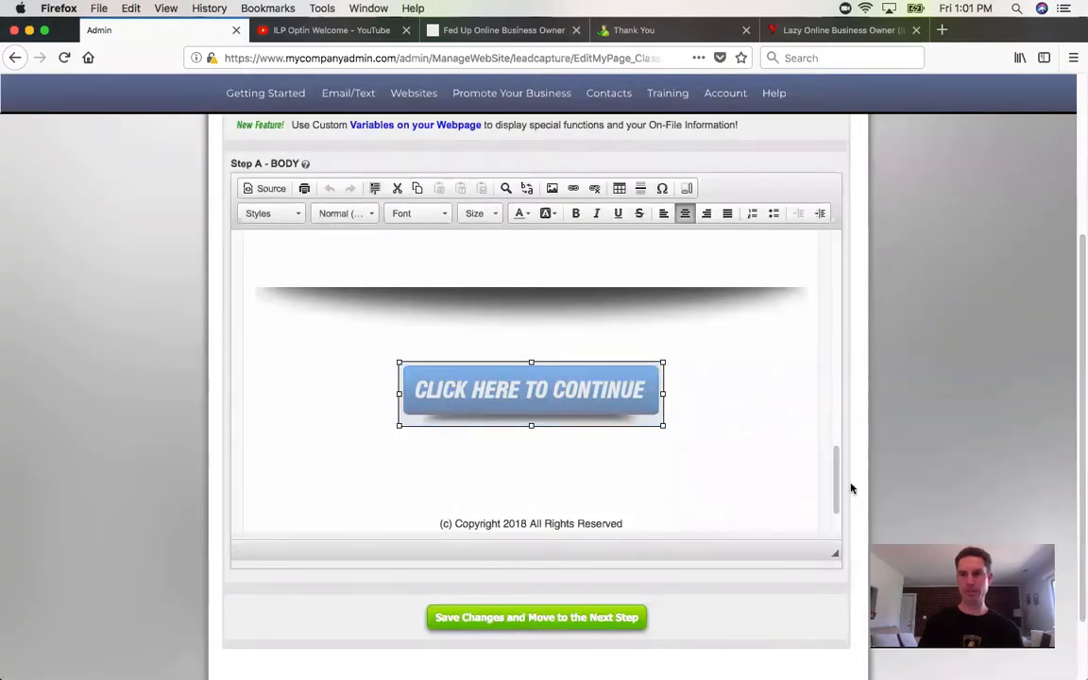
pyautogui.click(758, 374)
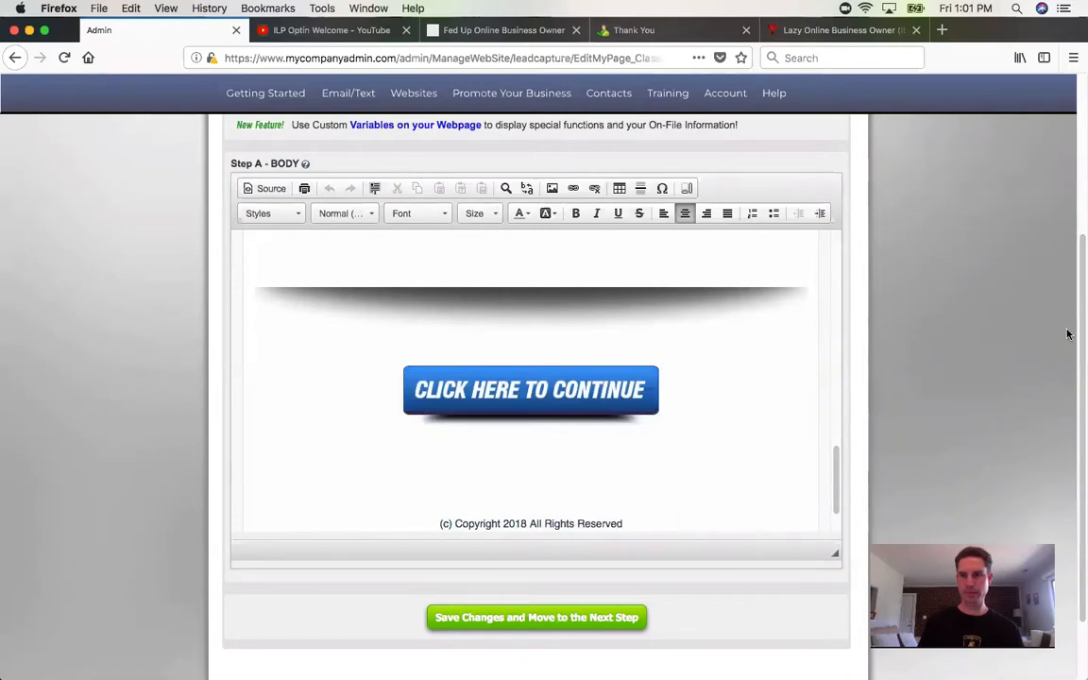
# Save the page text and view the published bridge page through its test link without filling out the opt-in form.
pyautogui.click(600, 619)
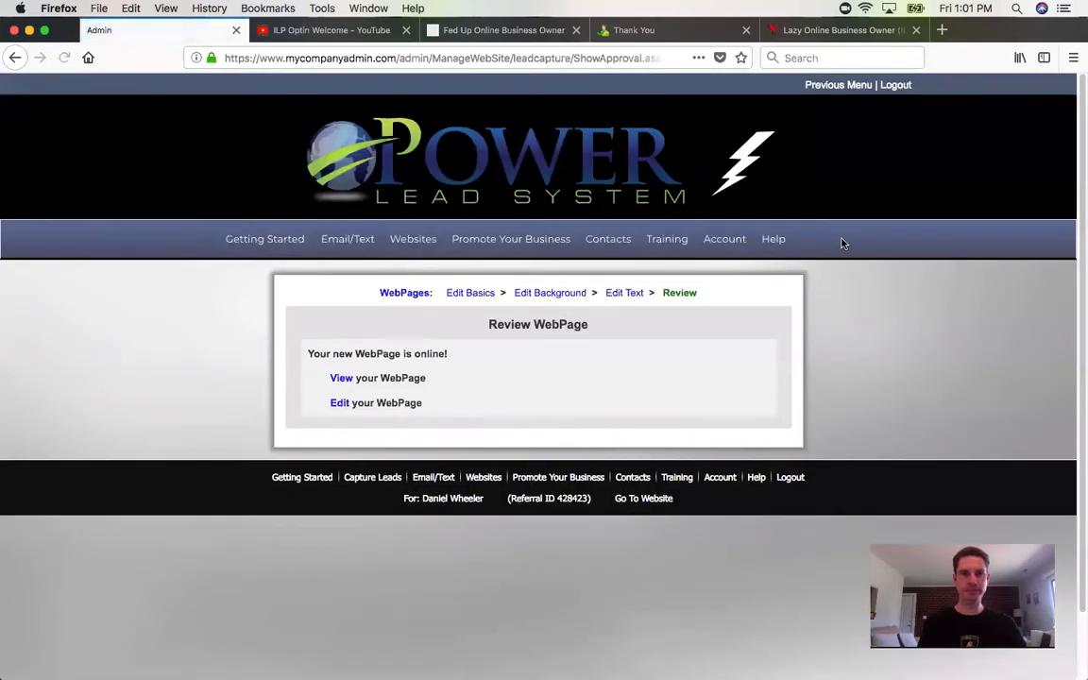
pyautogui.click(341, 378)
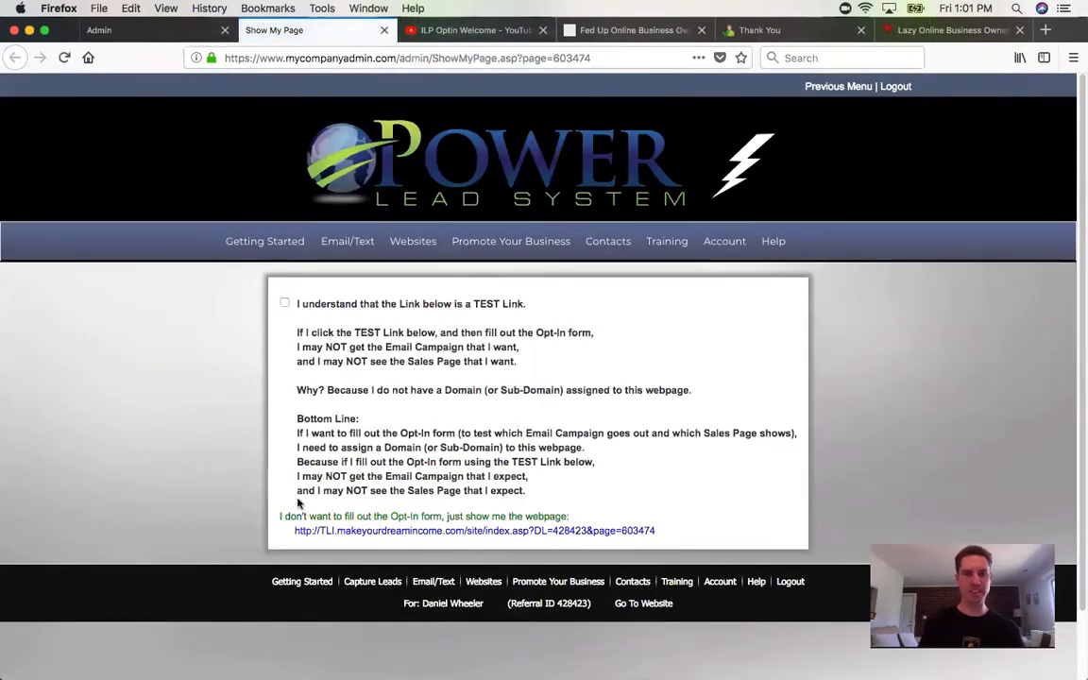
pyautogui.click(412, 531)
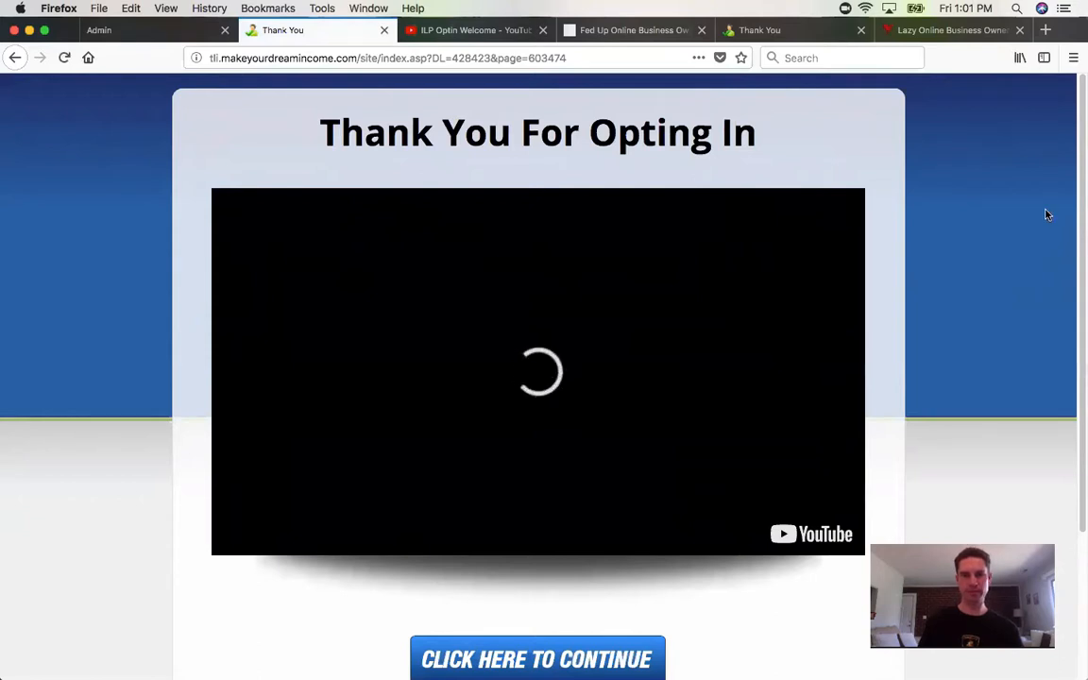
# Pause the welcome video on the published Thank You page and follow the "Click Here To Continue" button to test its link.
pyautogui.scroll(-3, 527, 352)
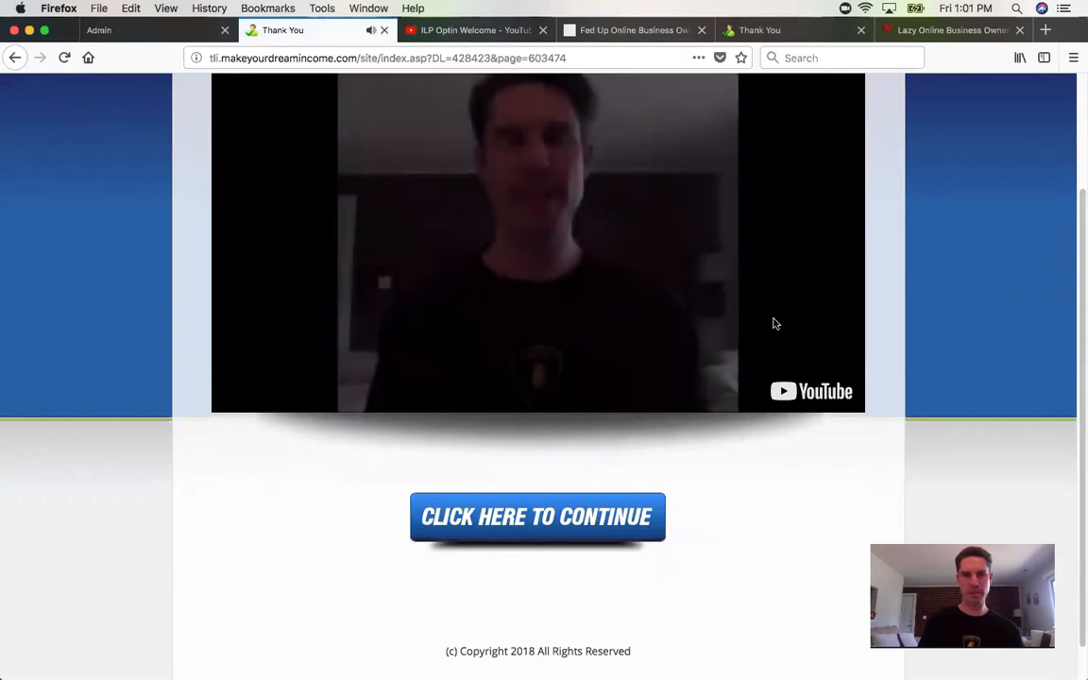
pyautogui.click(558, 294)
pyautogui.scroll(3, 1078, 323)
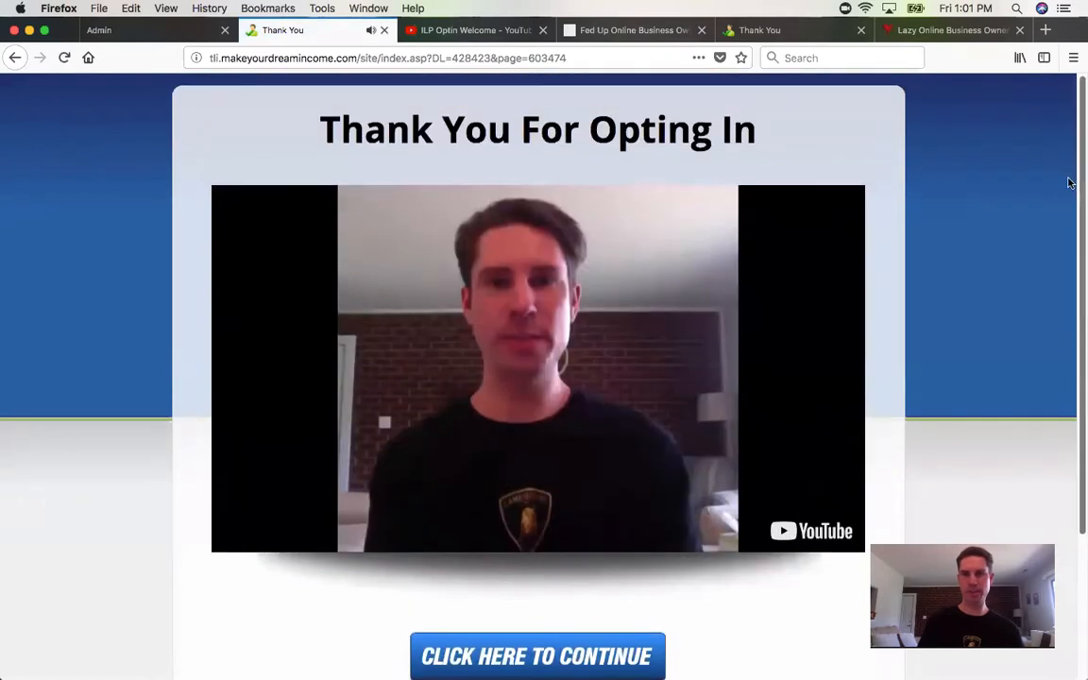
pyautogui.scroll(-3, 505, 397)
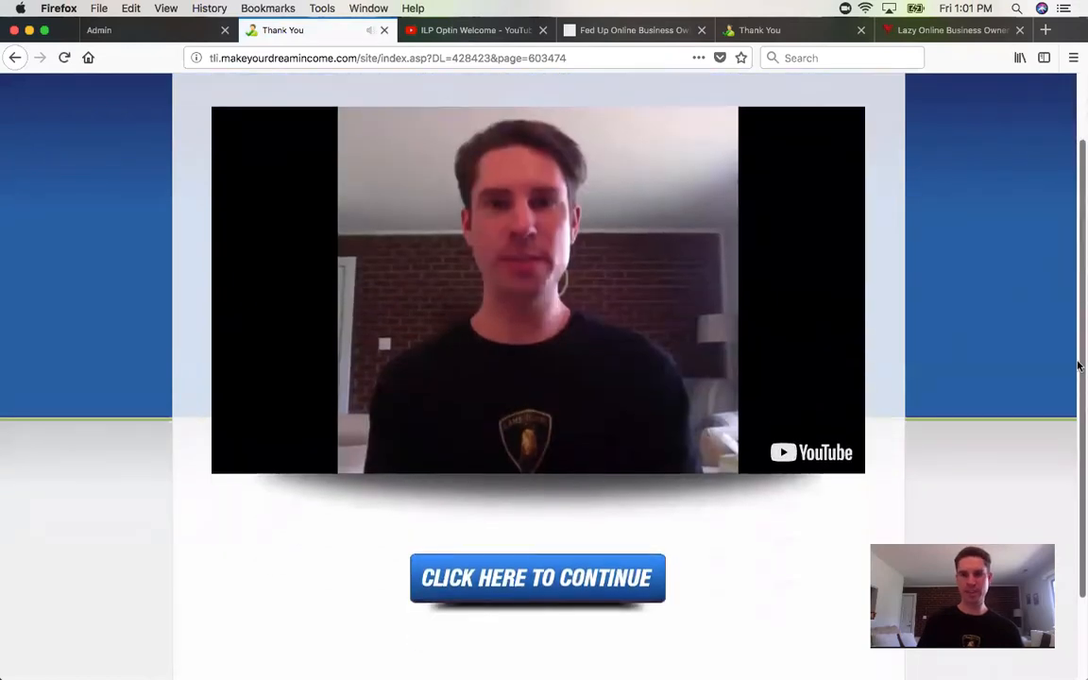
pyautogui.click(573, 495)
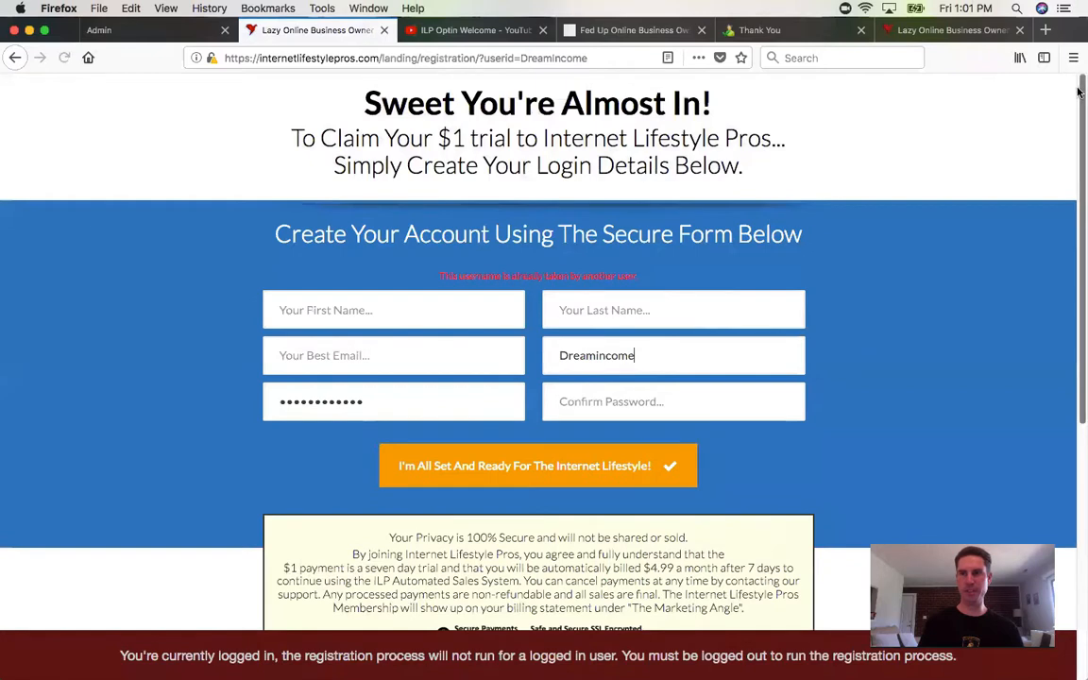
# Go back from the registration page, close the test-link page and return to the webpage review in the admin site.
pyautogui.moveTo(1078, 90)
pyautogui.mouseDown()
pyautogui.moveTo(1078, 365)
pyautogui.moveTo(1078, 91)
pyautogui.mouseUp()
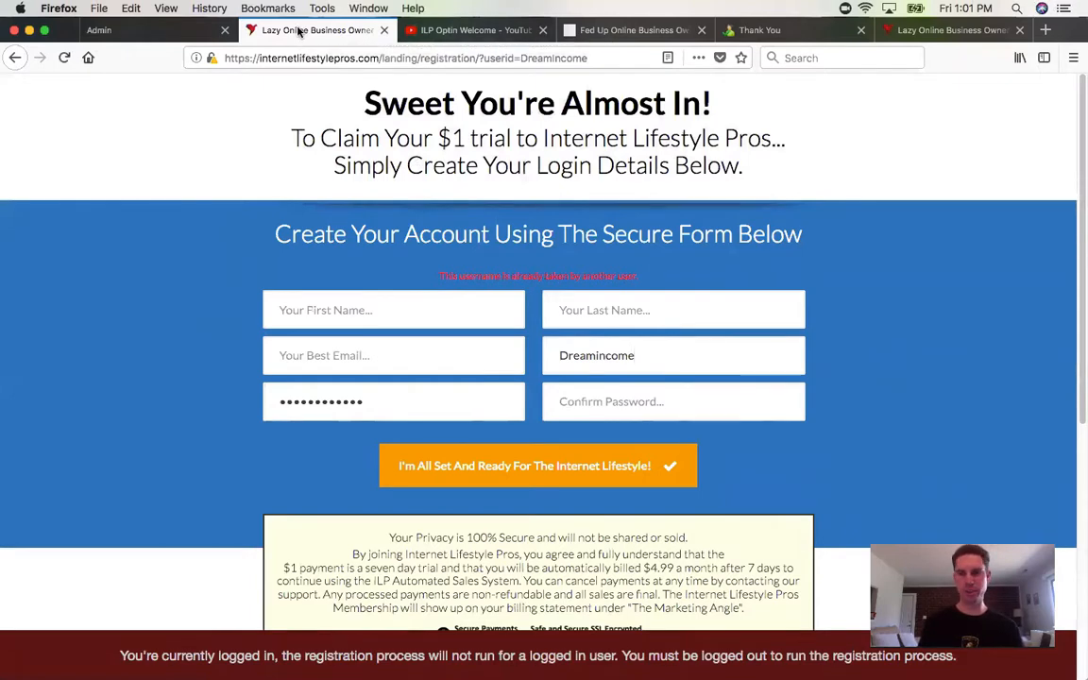
pyautogui.click(15, 59)
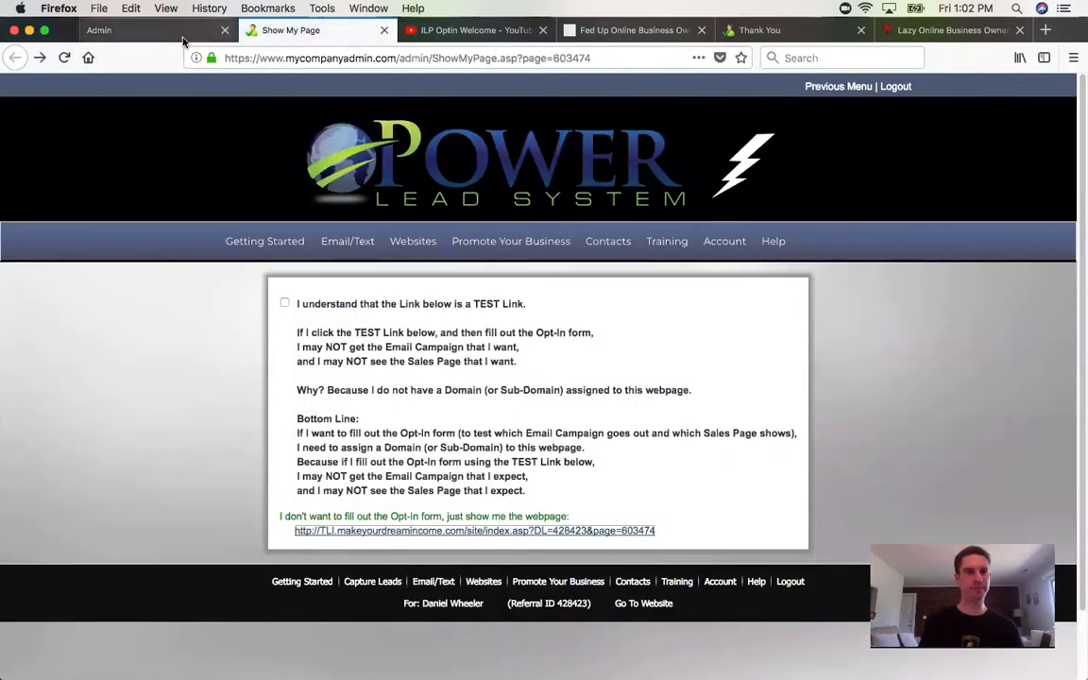
pyautogui.click(384, 30)
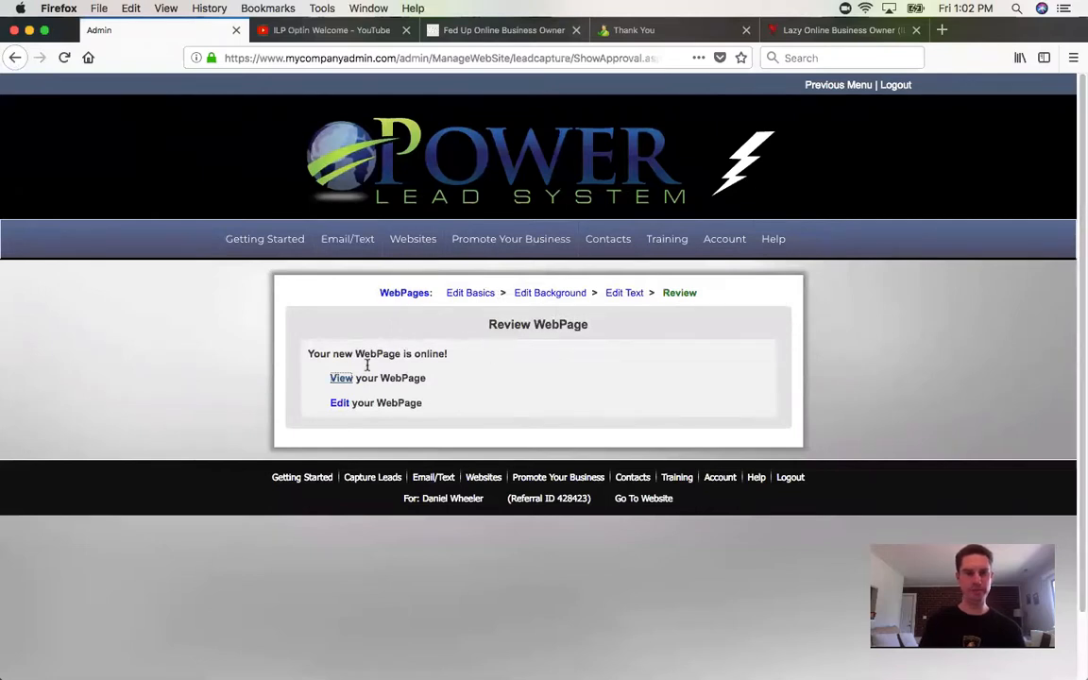
# Open the list of webpages that can be copied and look through its sales funnels and custom pages.
pyautogui.moveTo(412, 242)
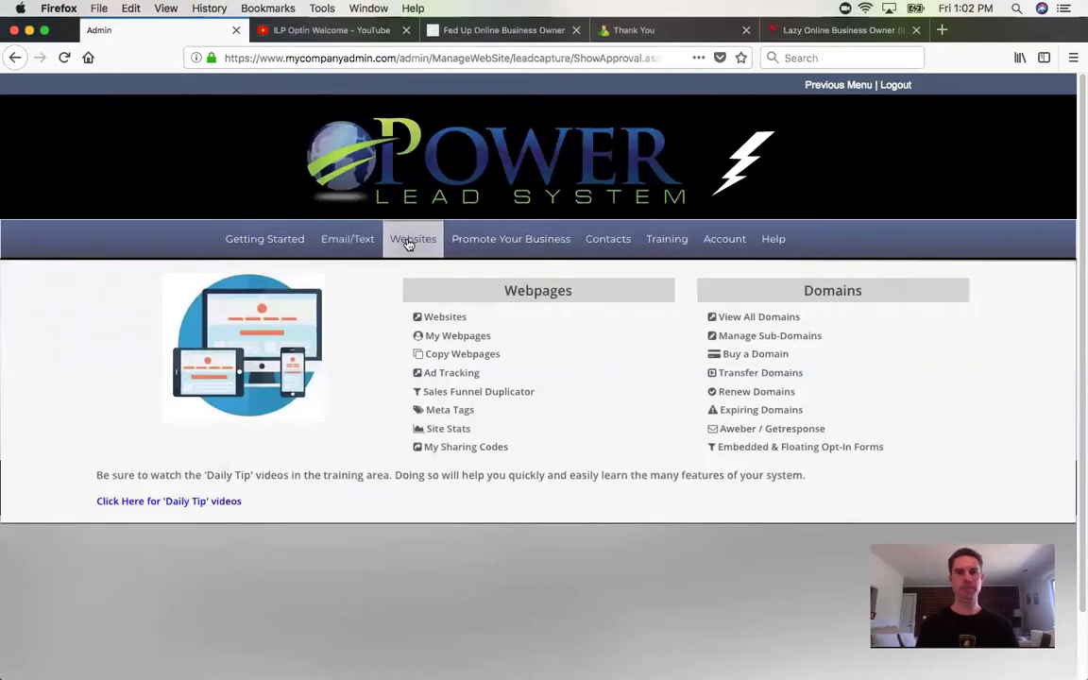
pyautogui.click(463, 355)
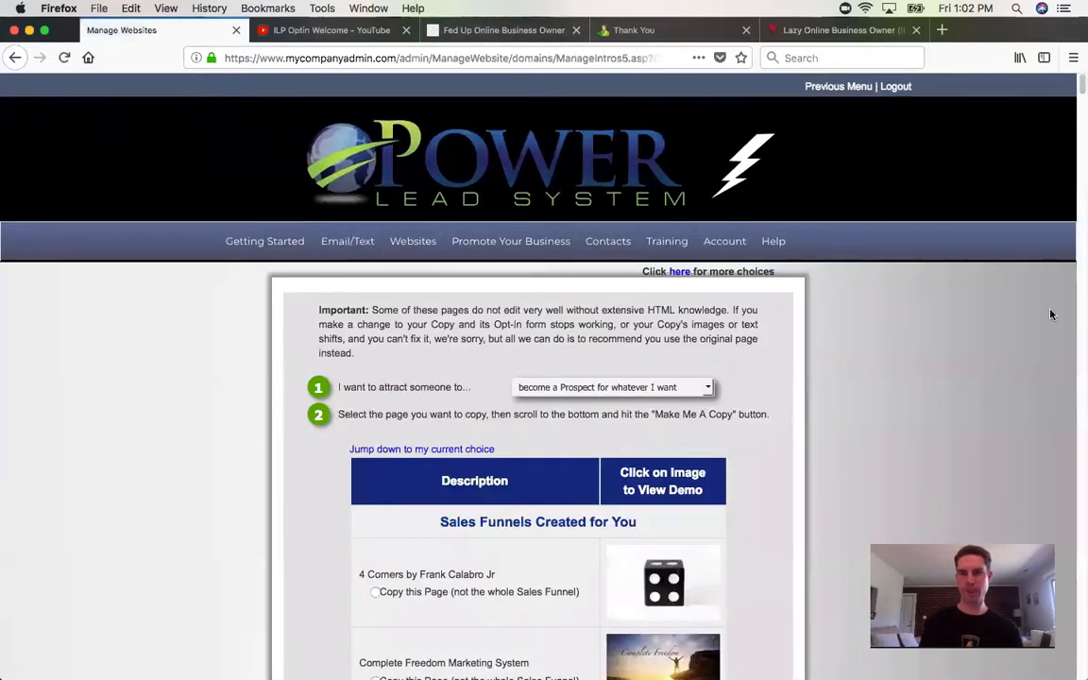
pyautogui.moveTo(1079, 83); pyautogui.dragTo(1080, 120)
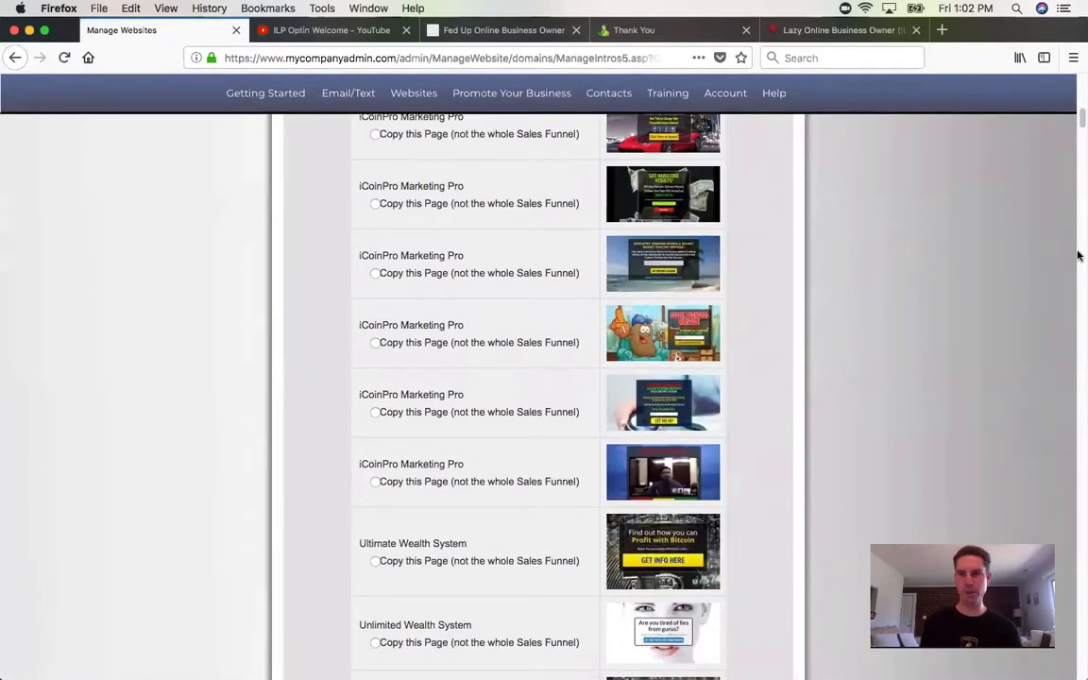
pyautogui.moveTo(1081, 120); pyautogui.dragTo(1081, 192)
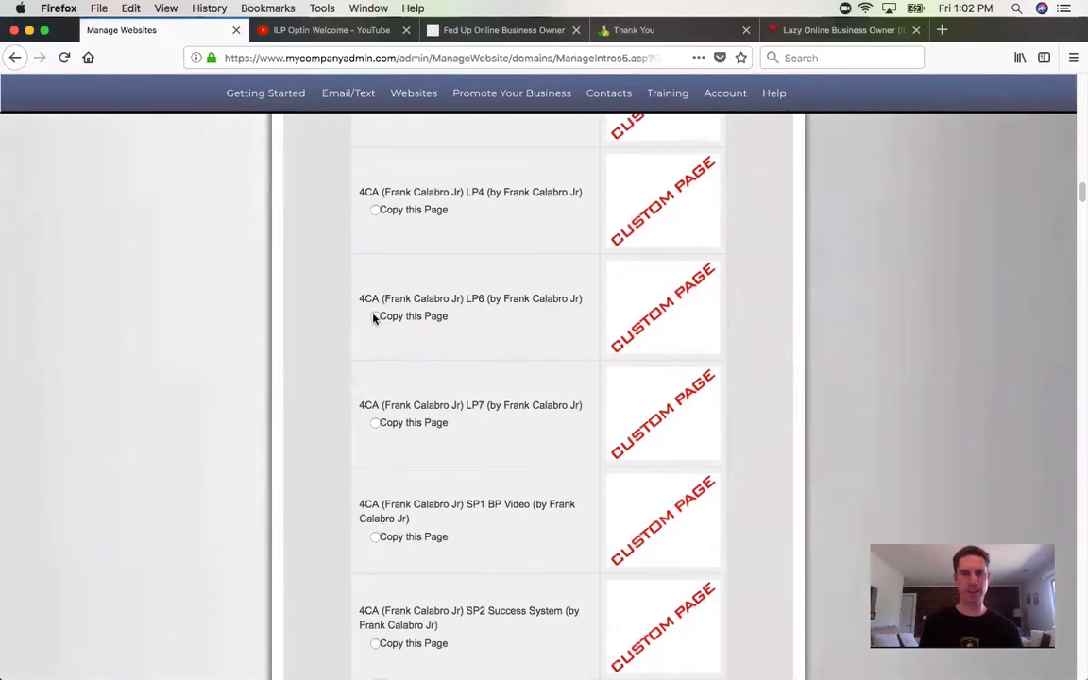
pyautogui.moveTo(1082, 196); pyautogui.dragTo(1081, 661)
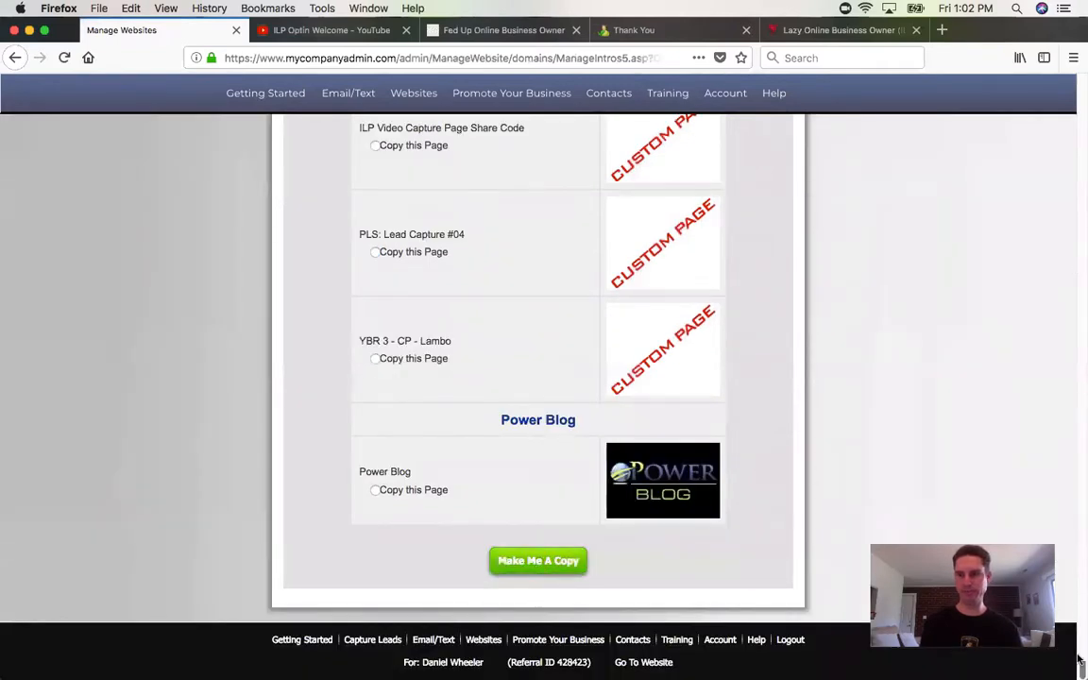
pyautogui.moveTo(1082, 669); pyautogui.dragTo(1075, 74)
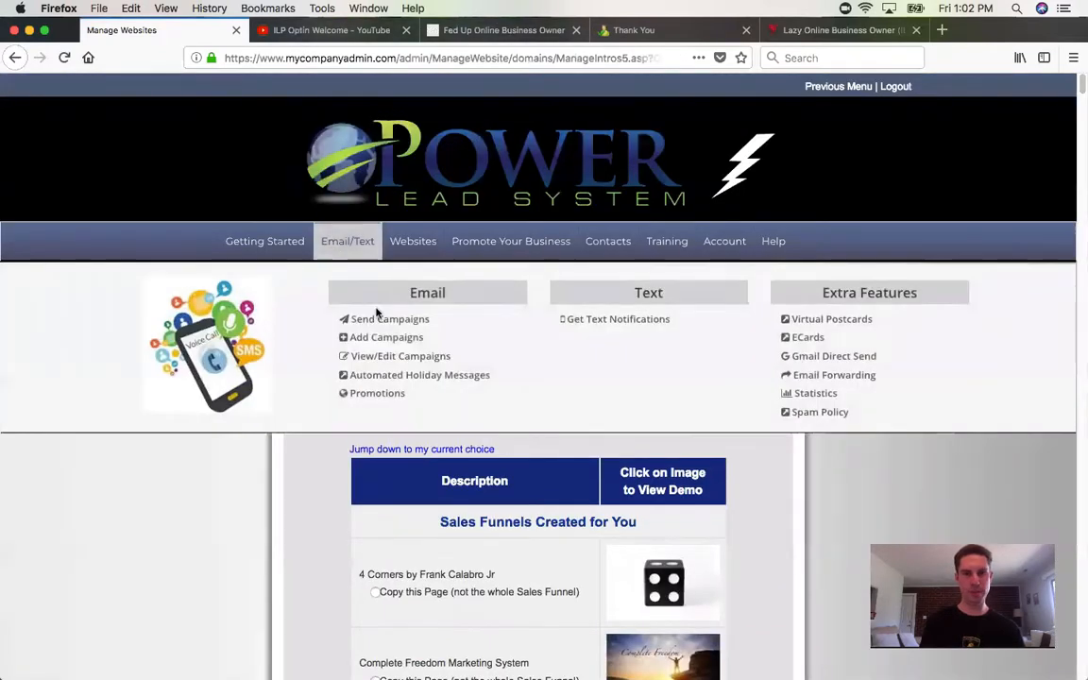
# Open the list of own webpages and start editing "ILP Capture Page - Share Code (My Funnel)".
pyautogui.moveTo(416, 243)
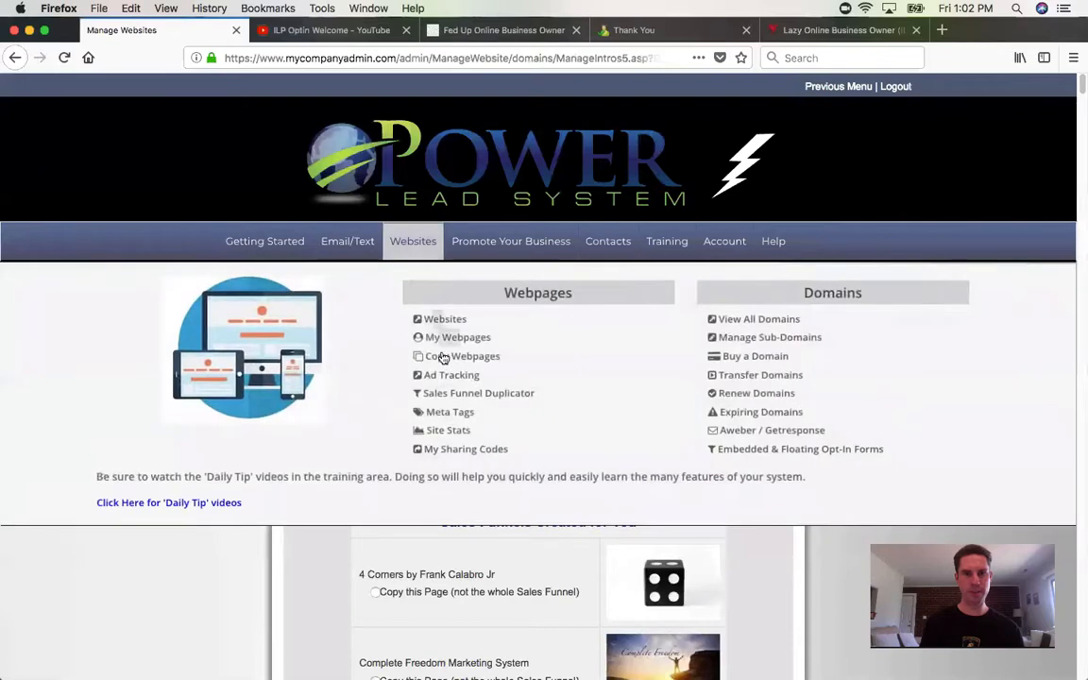
pyautogui.click(450, 342)
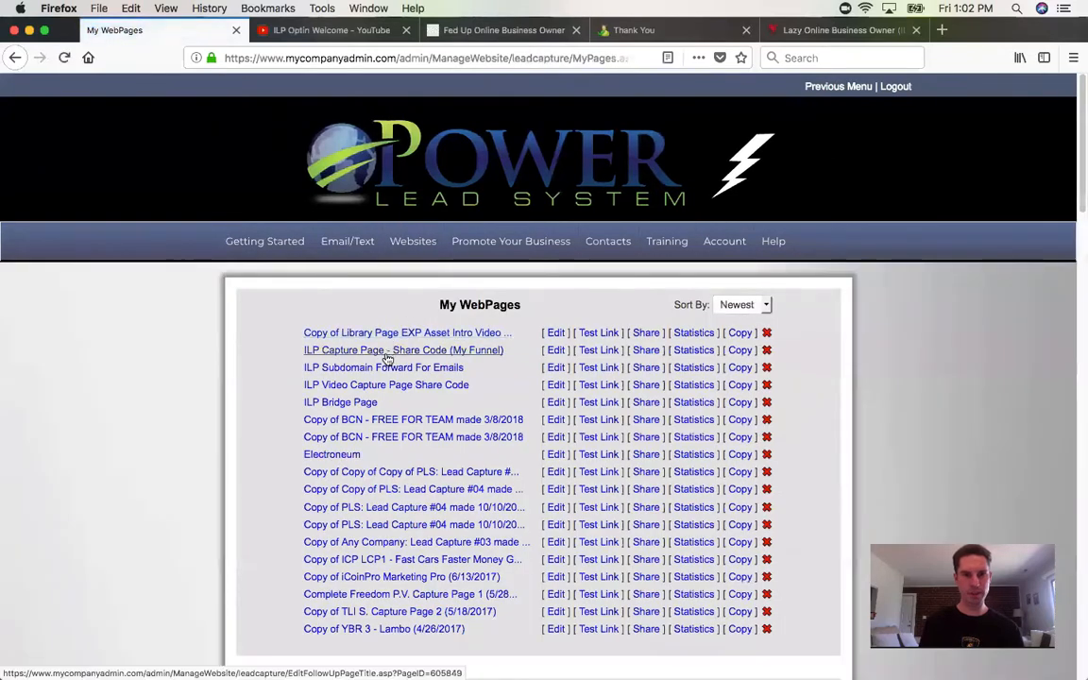
pyautogui.click(387, 352)
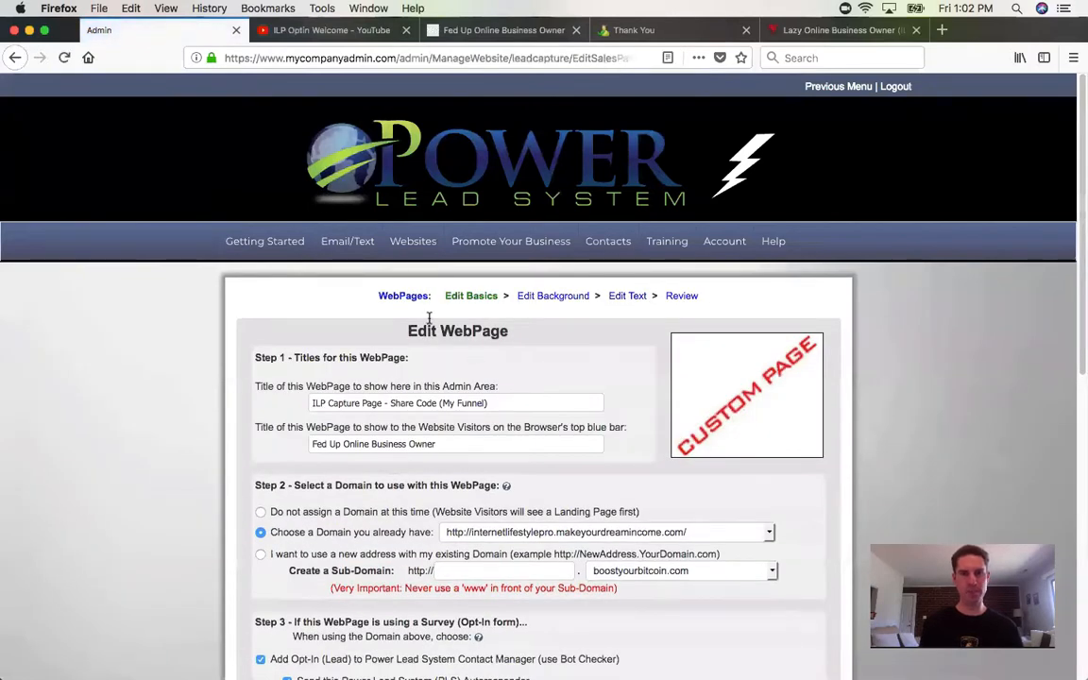
# View the published "Fed Up Online Business Owner" capture page down to its opt-in form, and return to the admin site.
pyautogui.click(505, 33)
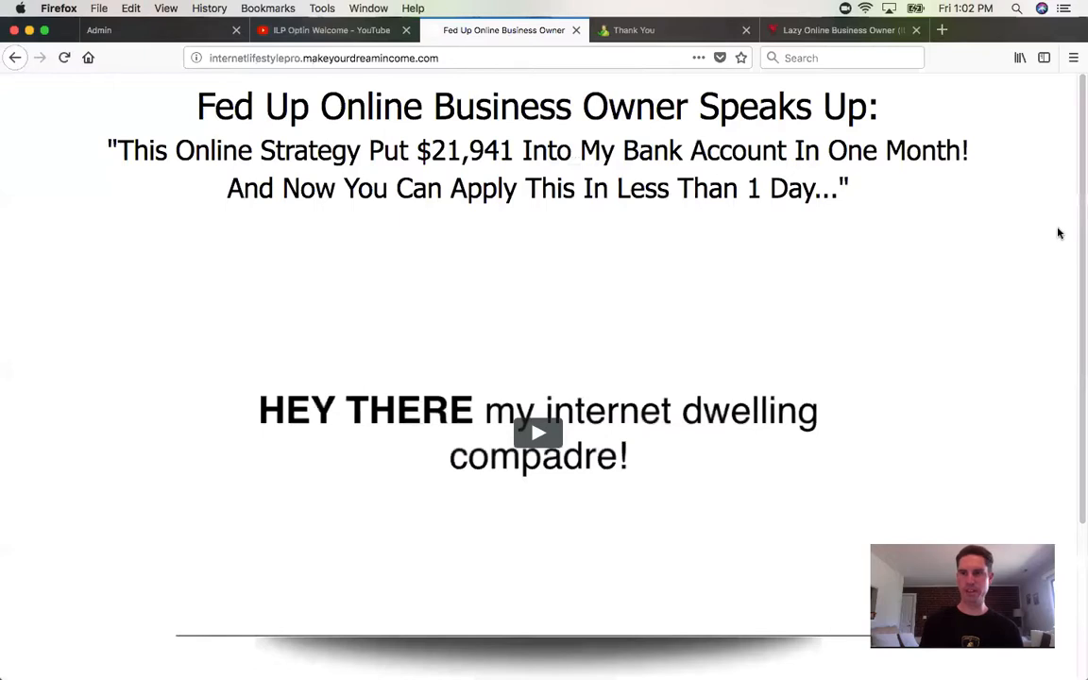
pyautogui.moveTo(1076, 219); pyautogui.dragTo(1075, 371)
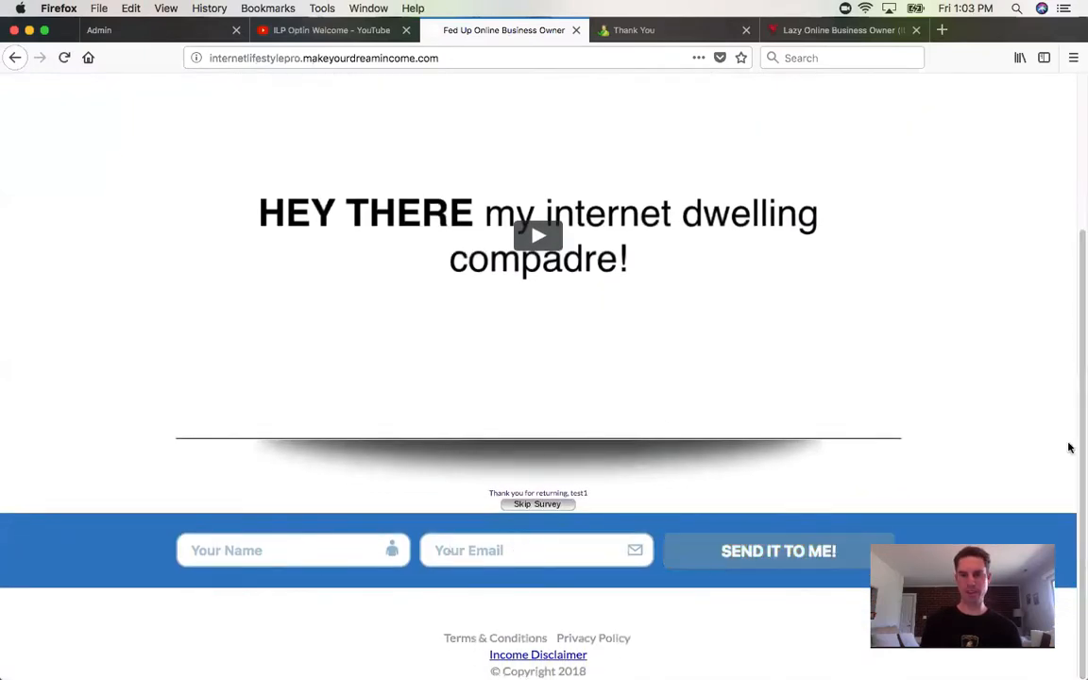
pyautogui.moveTo(1079, 388); pyautogui.dragTo(1079, 236)
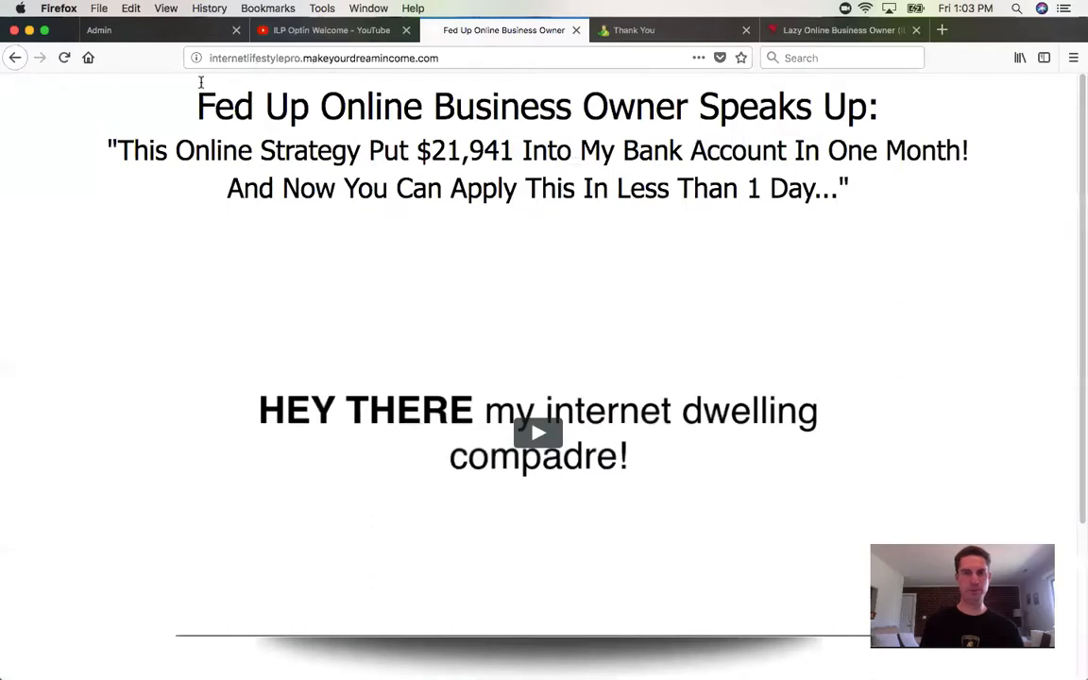
pyautogui.click(162, 31)
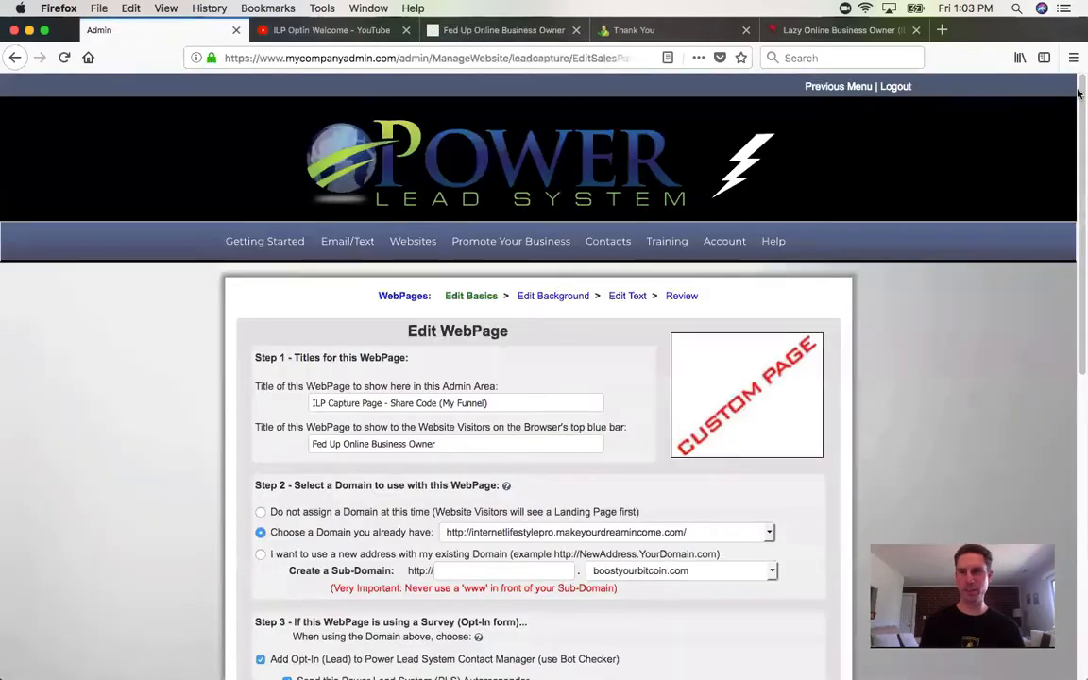
# Review the capture page's admin-area title and the title shown to visitors in the browser.
pyautogui.moveTo(1078, 98); pyautogui.dragTo(1079, 140)
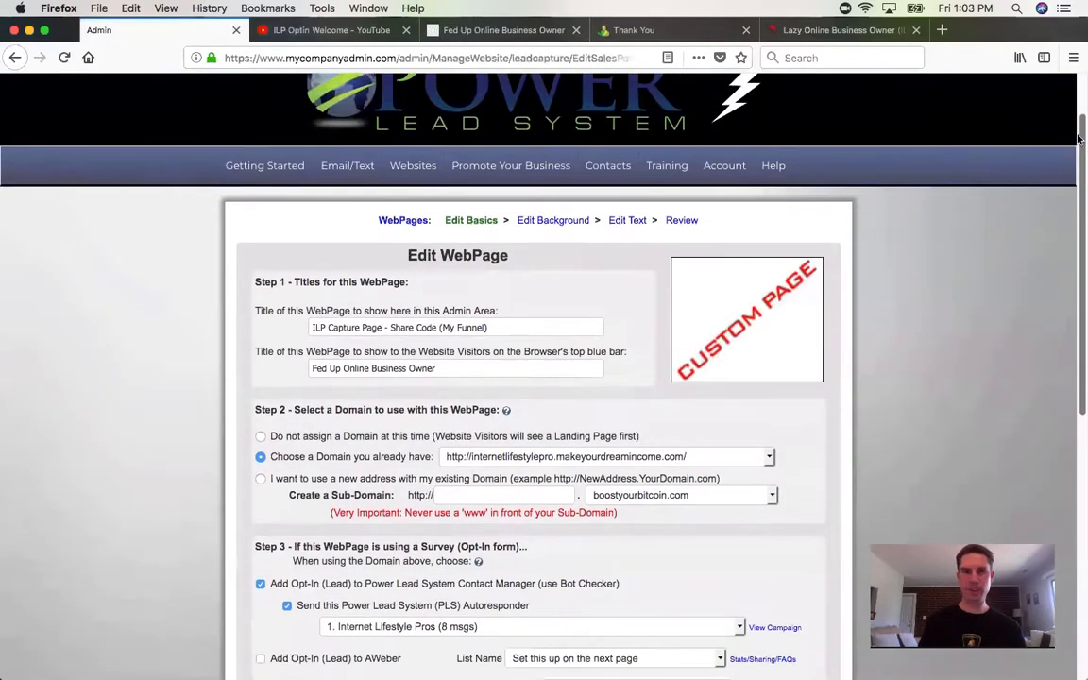
pyautogui.click(527, 328)
pyautogui.moveTo(527, 328); pyautogui.dragTo(503, 328)
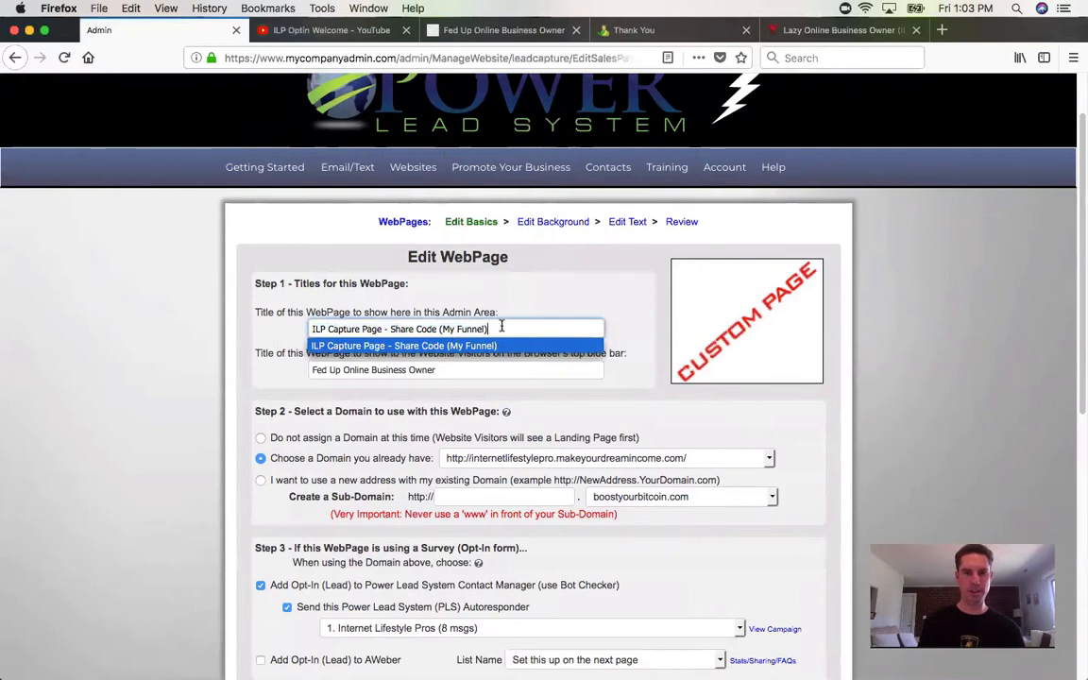
pyautogui.click(504, 328)
pyautogui.scroll(-3, 1079, 180)
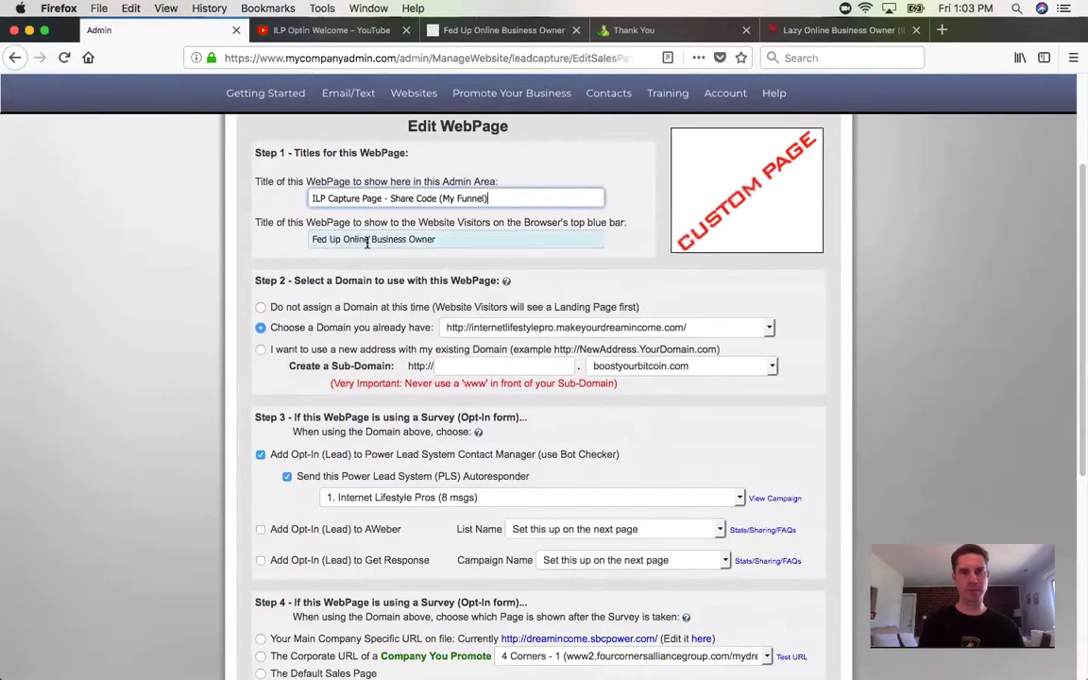
pyautogui.click(461, 240)
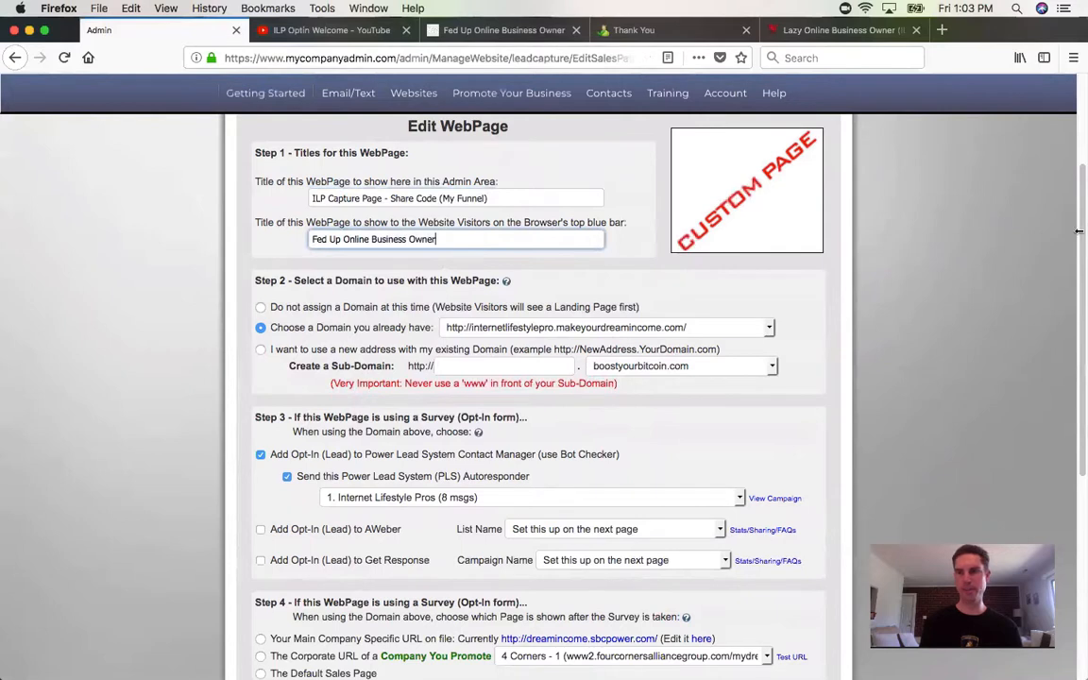
# Review the capture page's domain and look through the autoresponder campaigns, keeping "1. Internet Lifestyle Pros (8 msgs)".
pyautogui.moveTo(1078, 224); pyautogui.dragTo(1079, 265)
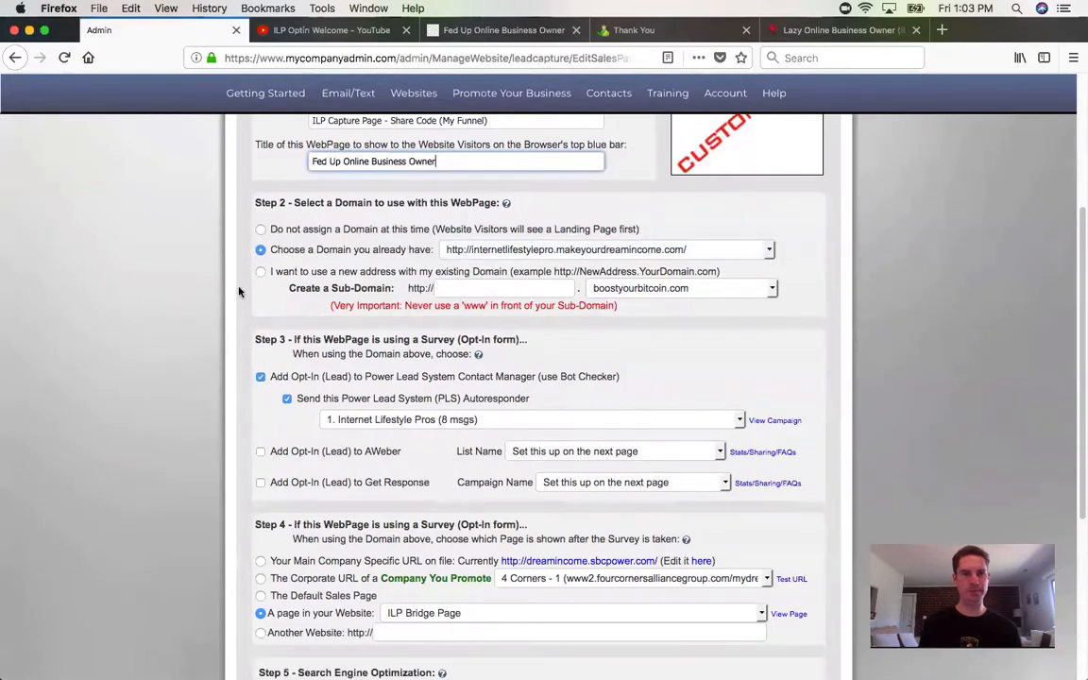
pyautogui.scroll(-3, 416, 256)
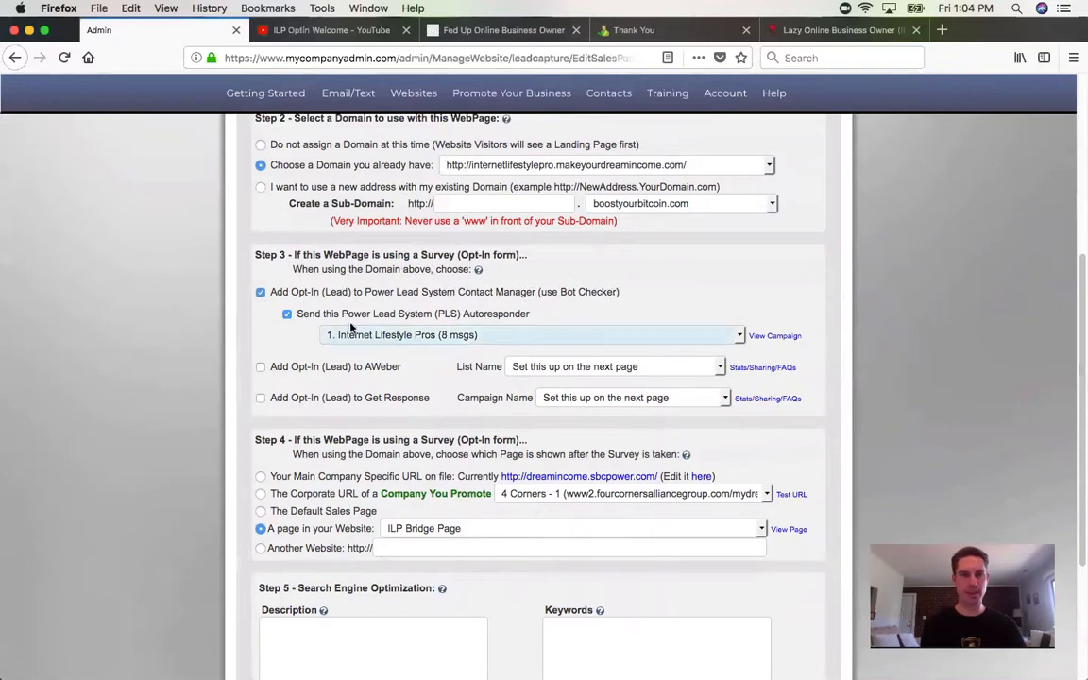
pyautogui.click(737, 340)
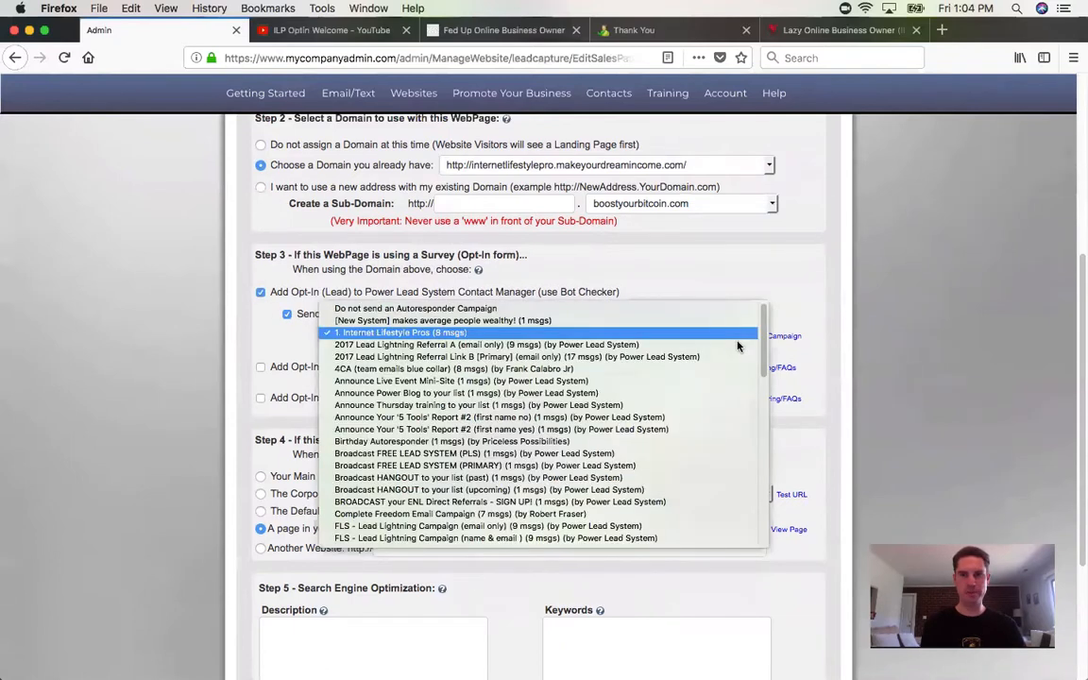
pyautogui.moveTo(762, 349); pyautogui.dragTo(762, 313)
pyautogui.click(682, 269)
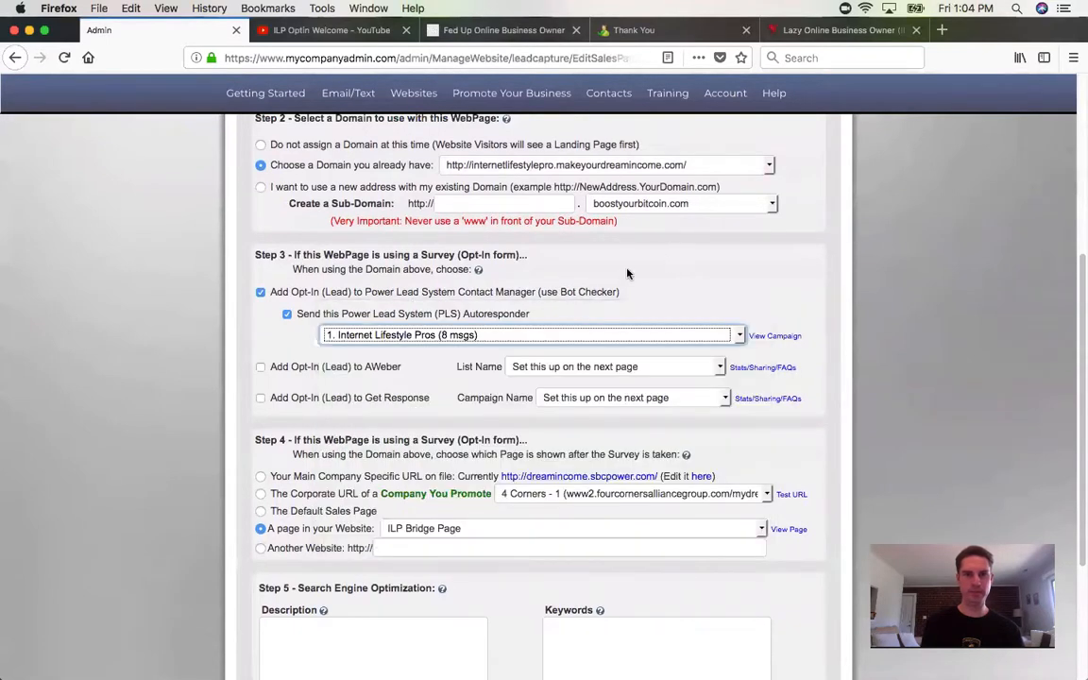
# Keep "ILP Bridge Page" as the page shown after the survey and save the capture page's basic settings.
pyautogui.scroll(-3, 1074, 269)
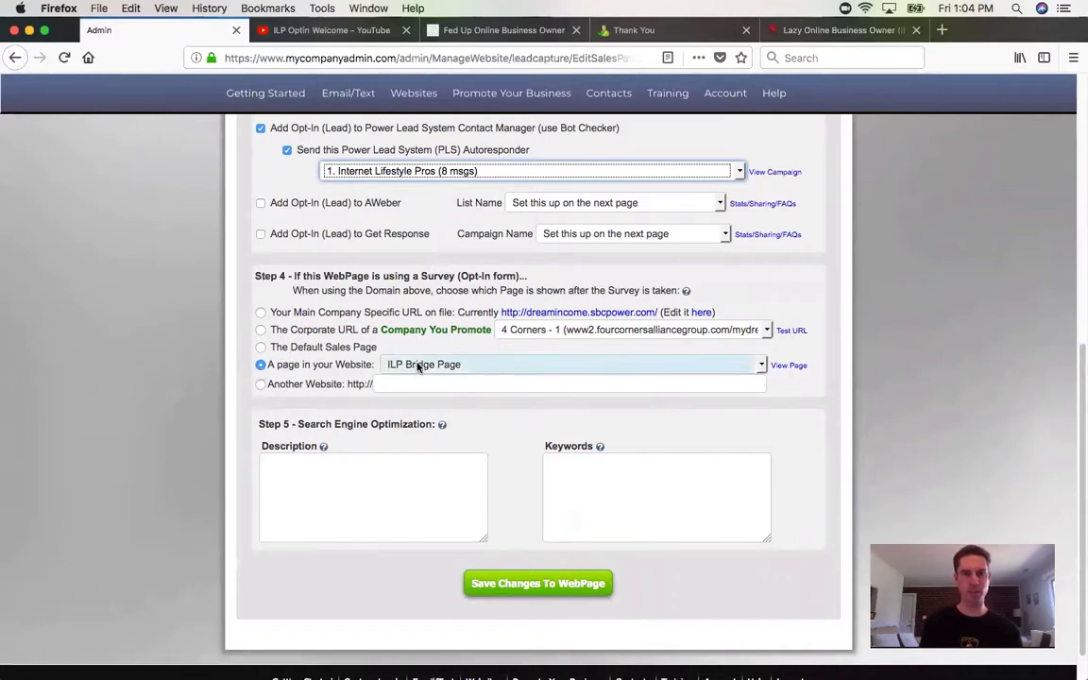
pyautogui.click(529, 364)
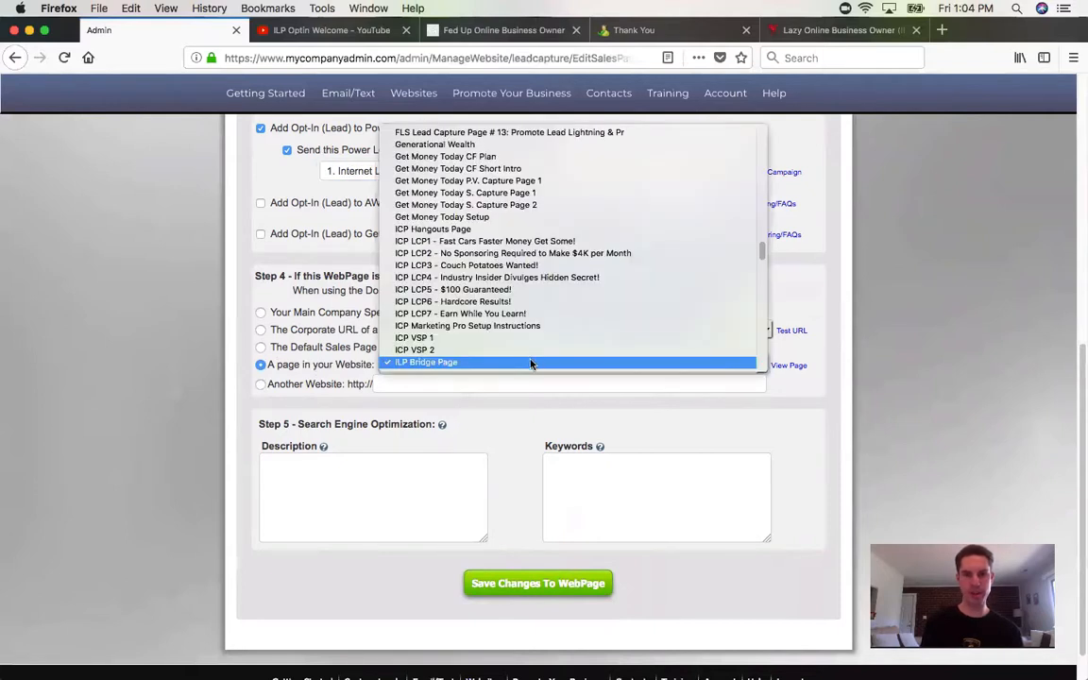
pyautogui.moveTo(762, 247)
pyautogui.mouseDown()
pyautogui.moveTo(762, 203)
pyautogui.moveTo(762, 234)
pyautogui.mouseUp()
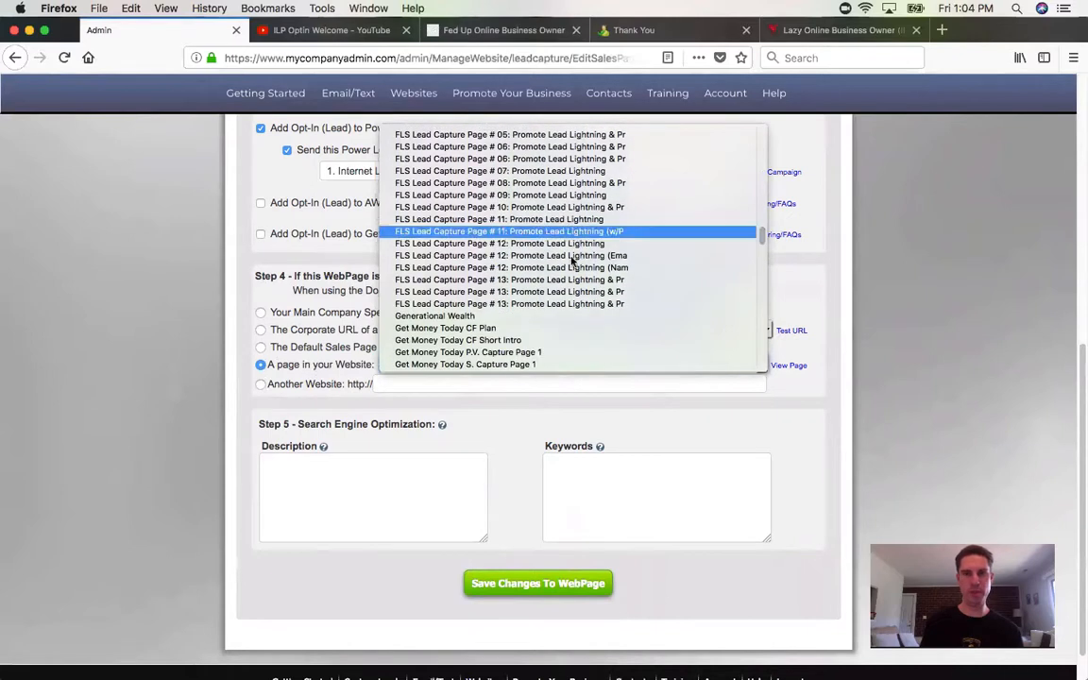
pyautogui.moveTo(761, 233); pyautogui.dragTo(763, 251)
pyautogui.click(817, 283)
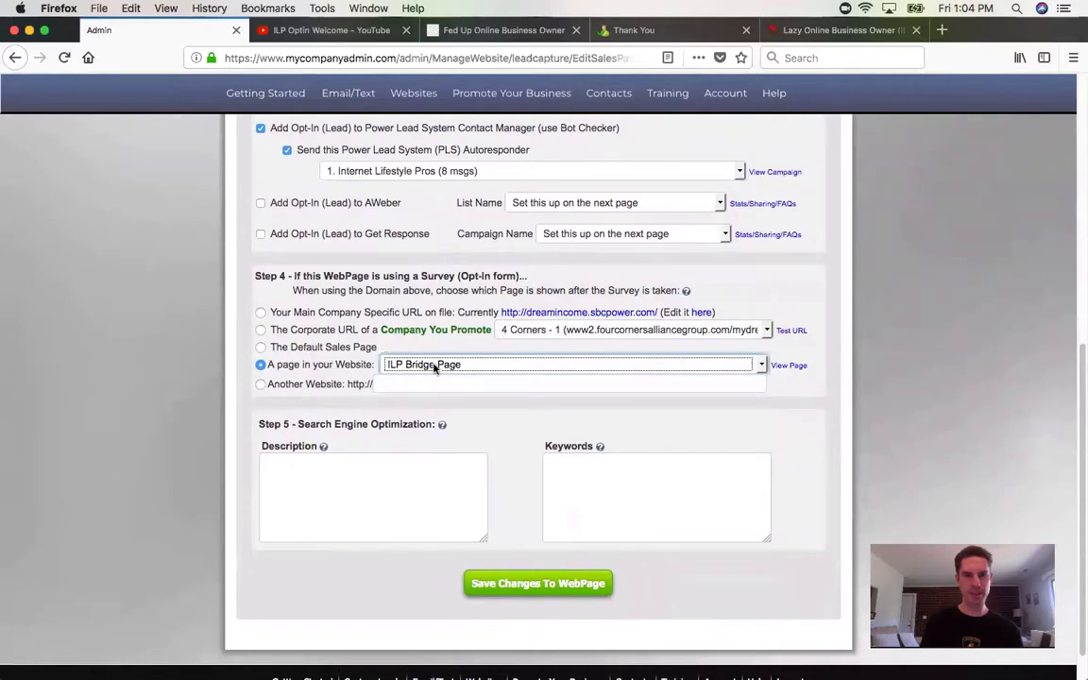
pyautogui.click(544, 584)
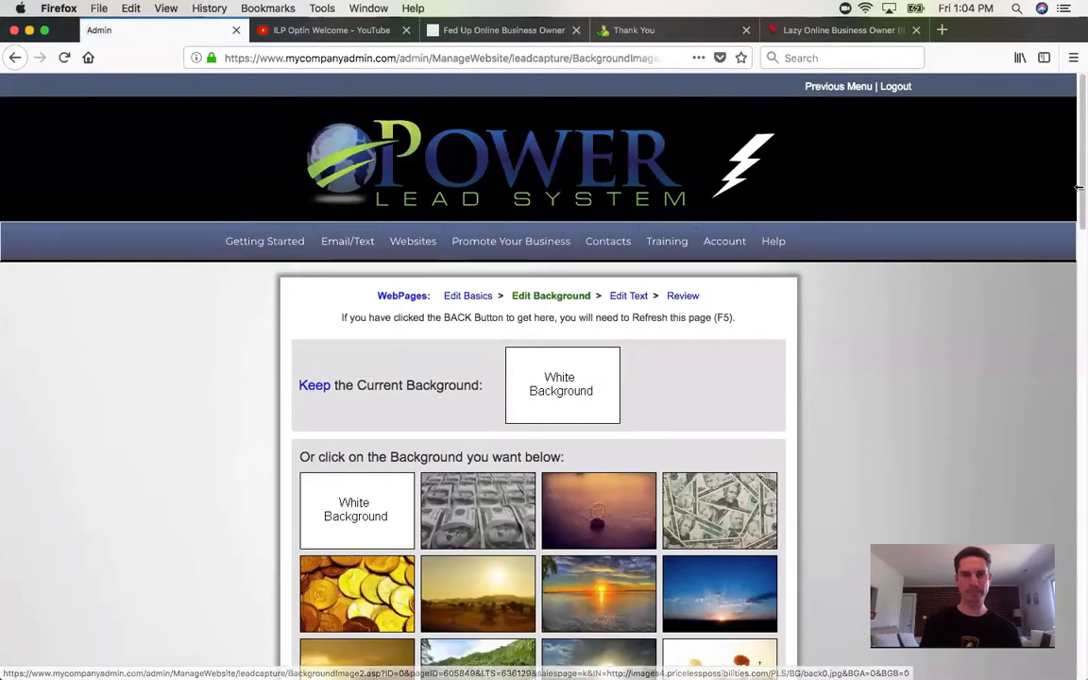
# Look through the background choices and proceed to the capture page's text editing without picking a new background.
pyautogui.scroll(-3, 1079, 173)
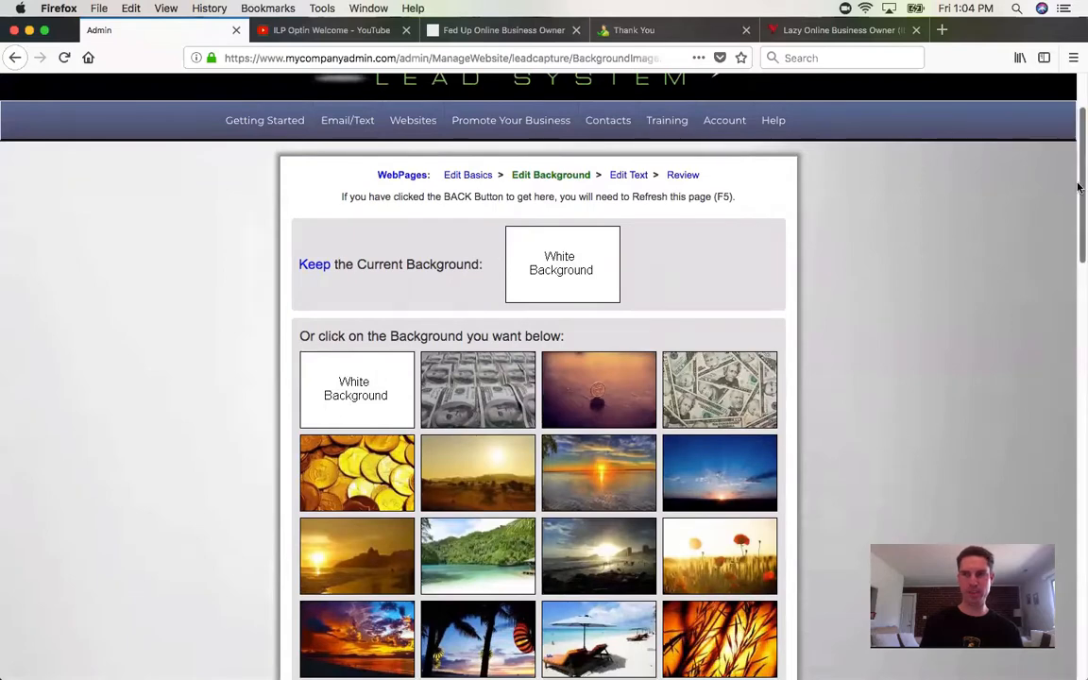
pyautogui.scroll(-20, 1078, 180)
pyautogui.scroll(20, 1078, 180)
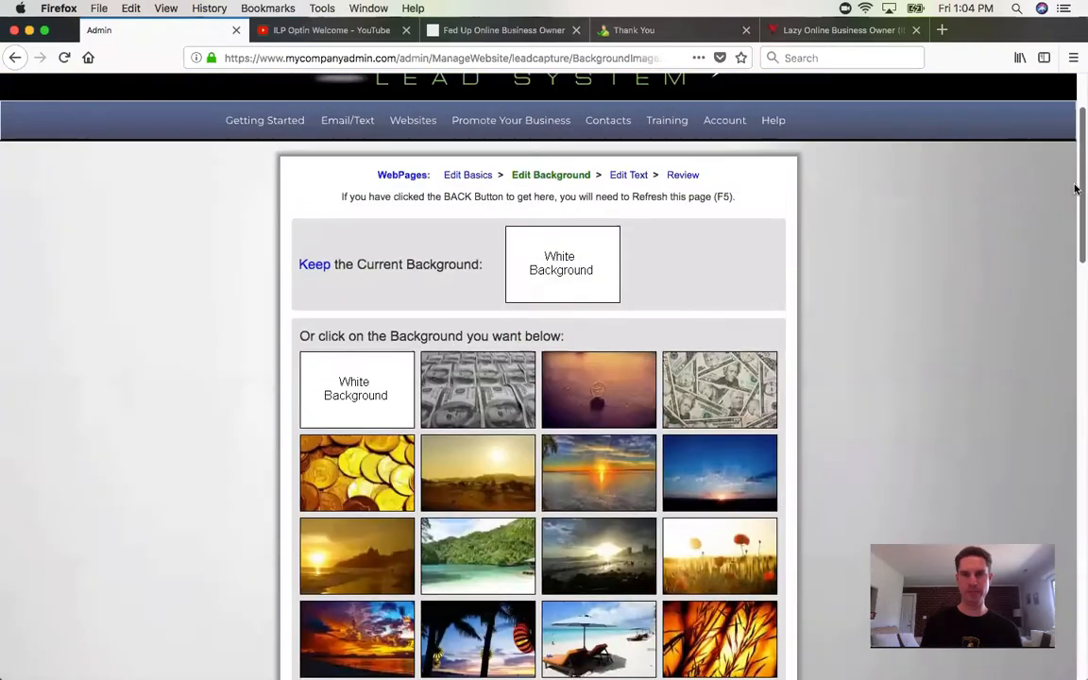
pyautogui.moveTo(609, 241)
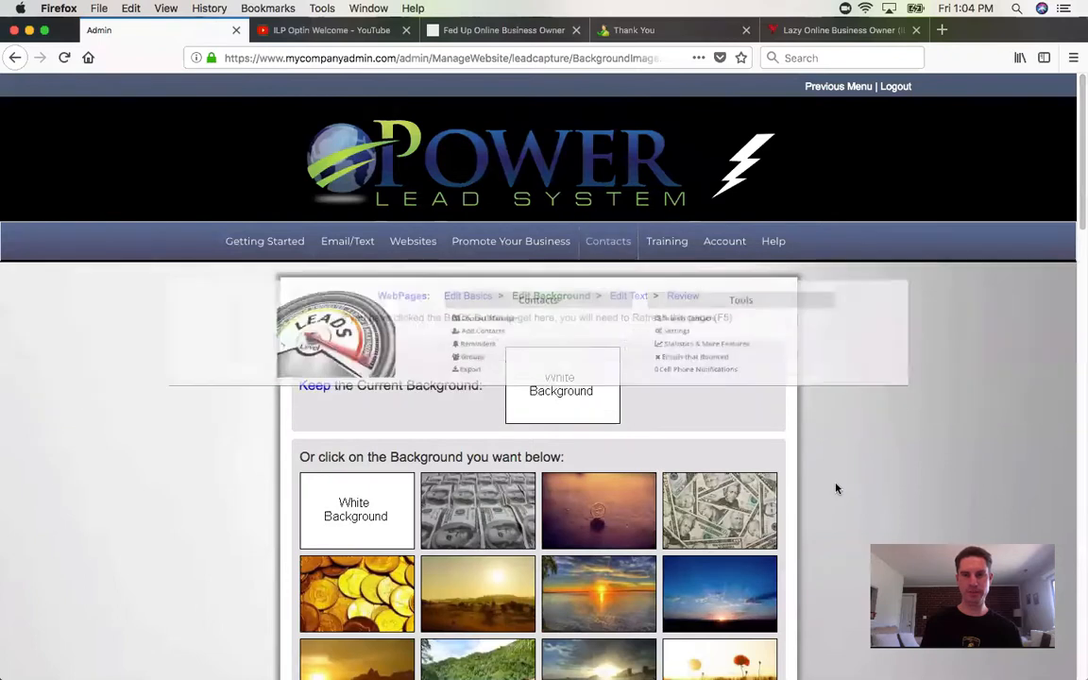
pyautogui.click(626, 296)
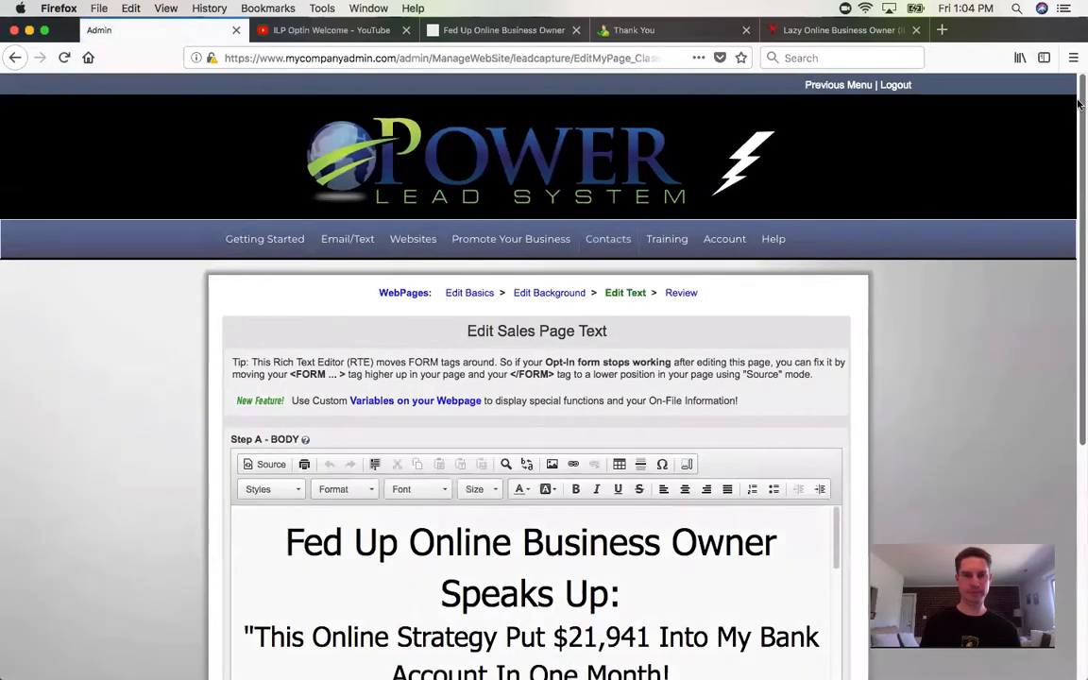
# Review the capture page's body text down to the opt-in form and save it to reach the review stage.
pyautogui.scroll(-5, 1079, 104)
pyautogui.moveTo(834, 238); pyautogui.dragTo(857, 517)
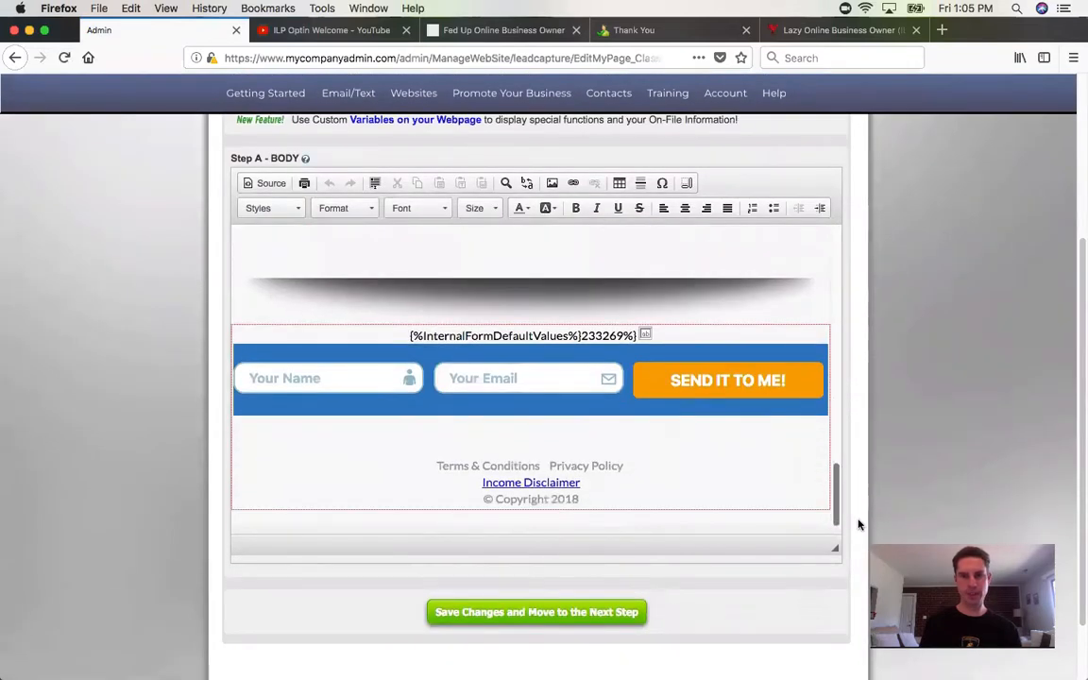
pyautogui.click(532, 613)
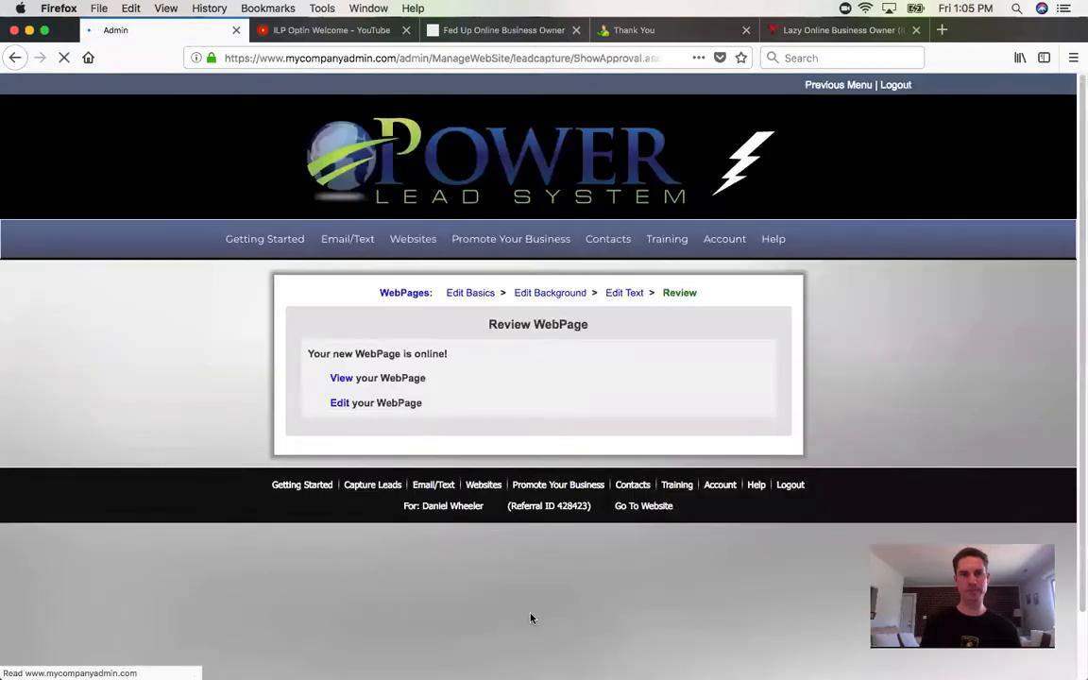
# View the live capture page, pause its video and check the opt-in form below it.
pyautogui.click(339, 381)
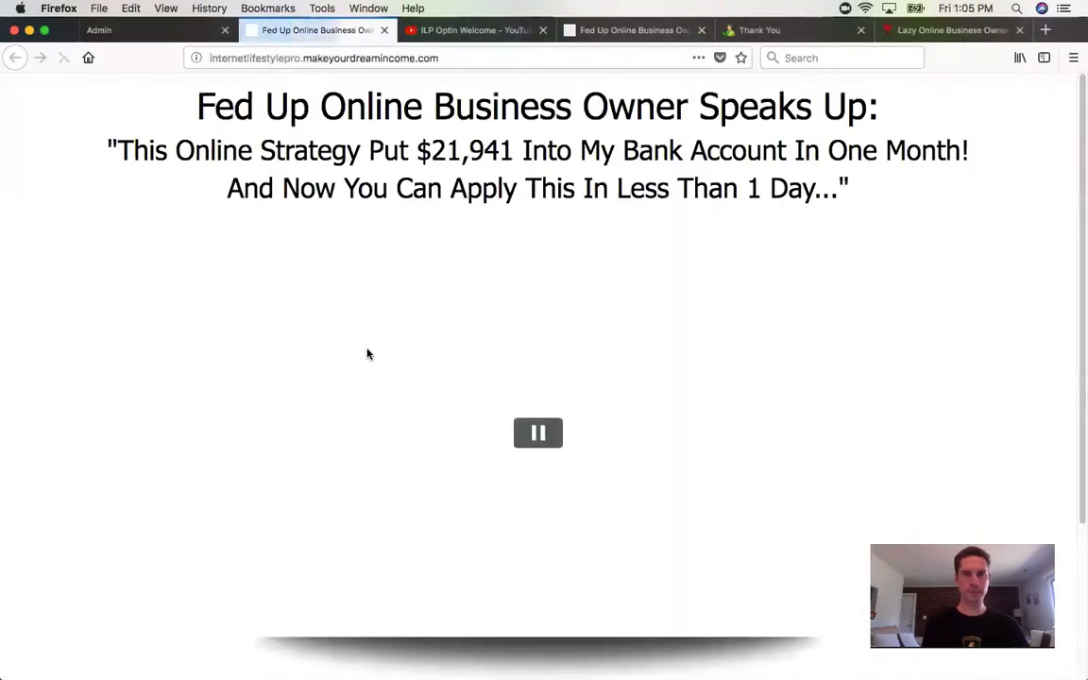
pyautogui.click(555, 445)
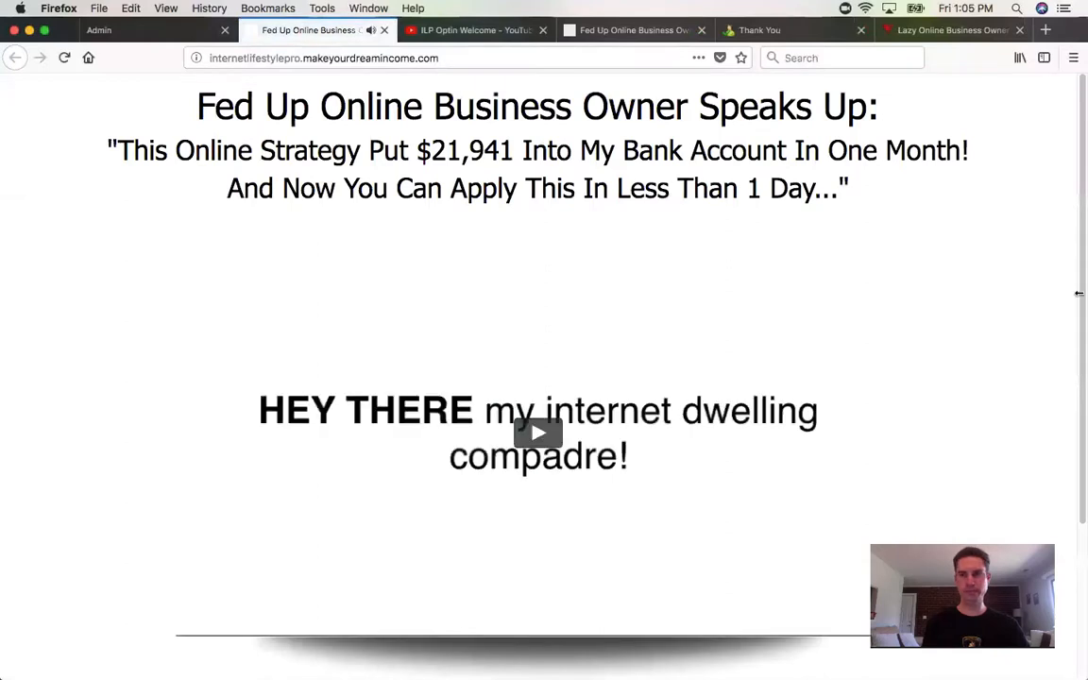
pyautogui.scroll(-3, 1078, 407)
pyautogui.scroll(-2, 1078, 408)
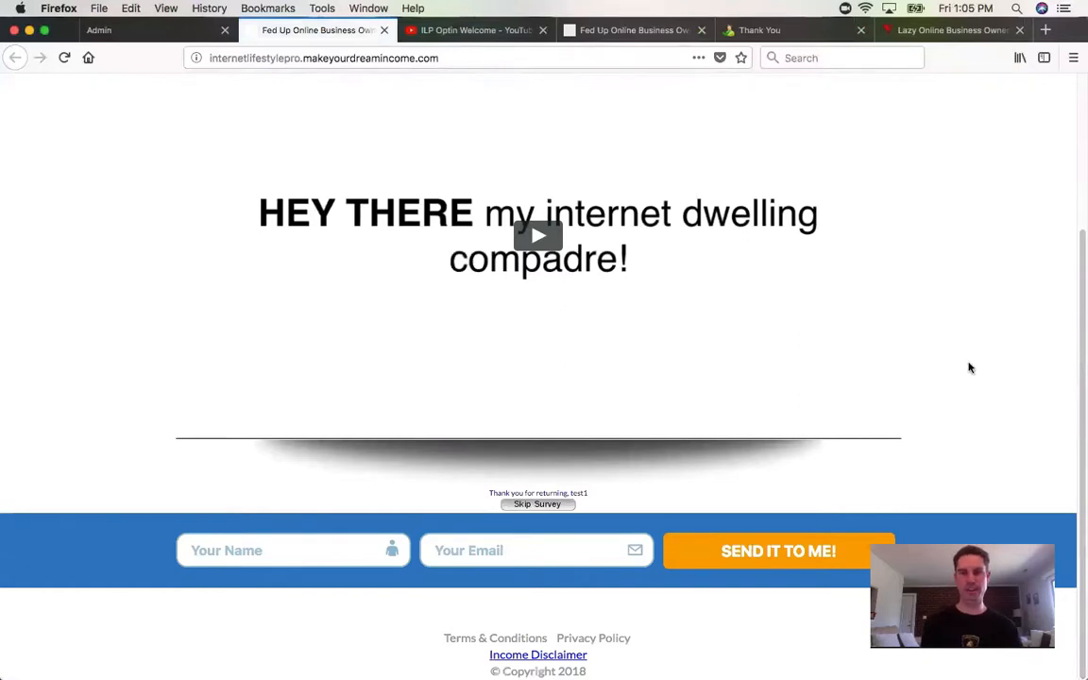
# Test the funnel by skipping the survey and continuing from the Thank You page to the Internet Lifestyle Pros registration page.
pyautogui.click(537, 504)
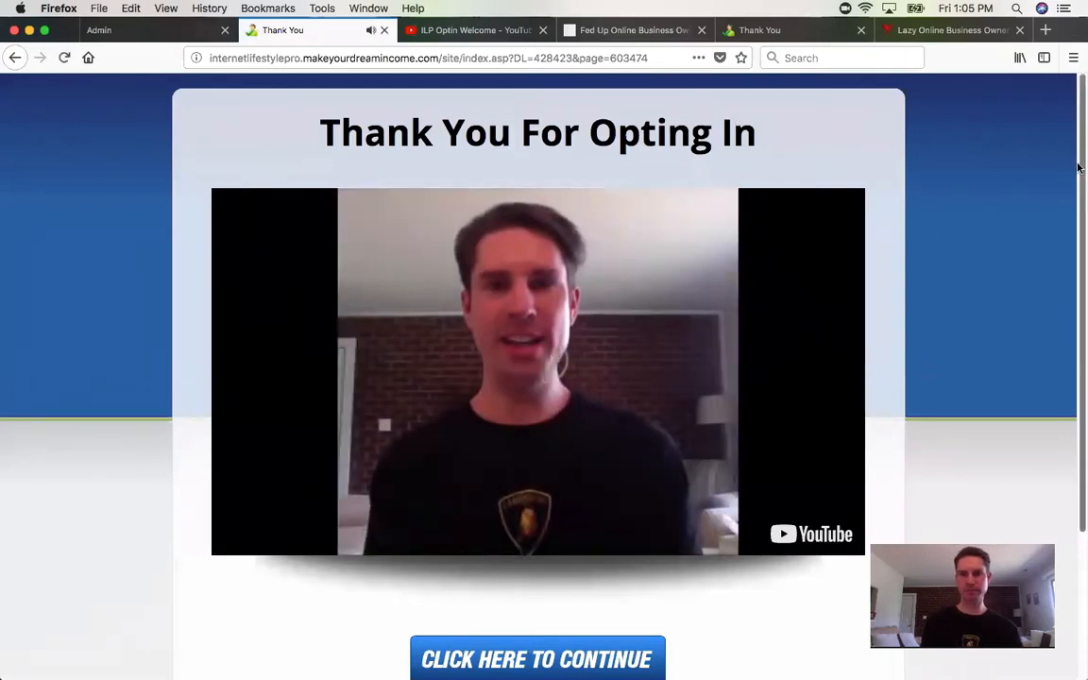
pyautogui.scroll(-4, 484, 363)
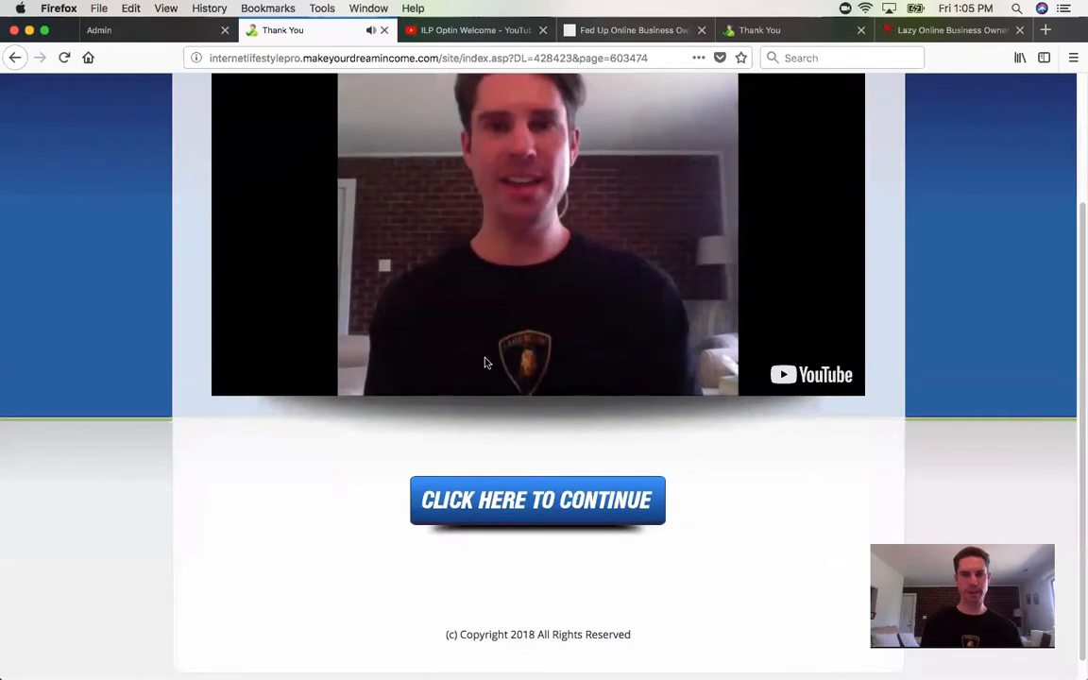
pyautogui.click(552, 522)
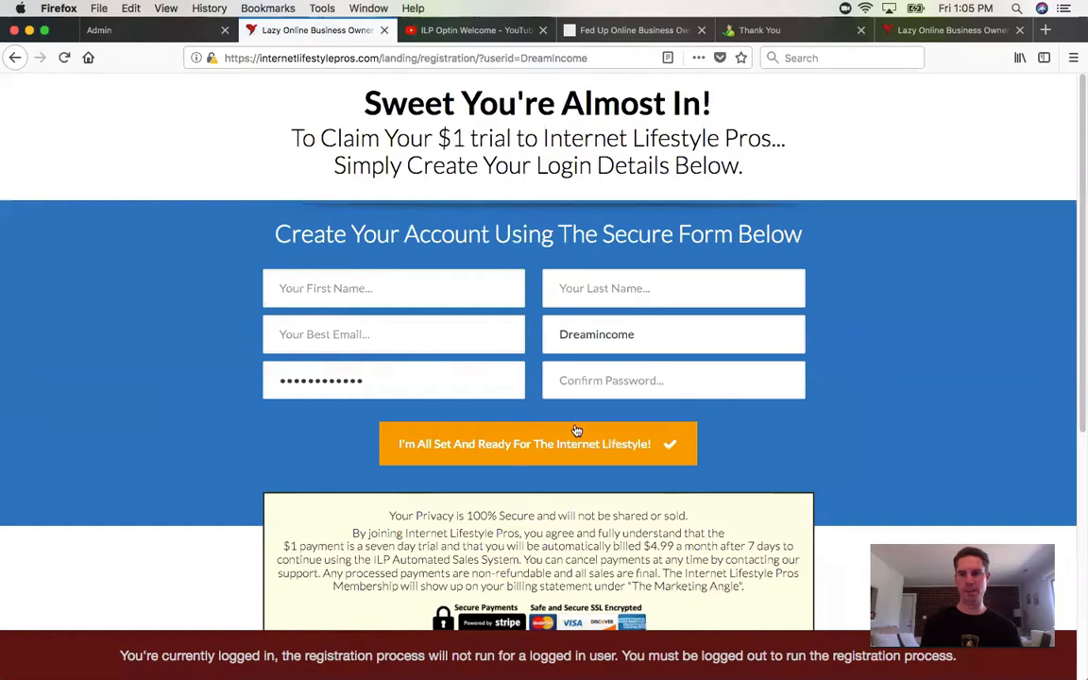
pyautogui.moveTo(1079, 183); pyautogui.dragTo(1062, 90)
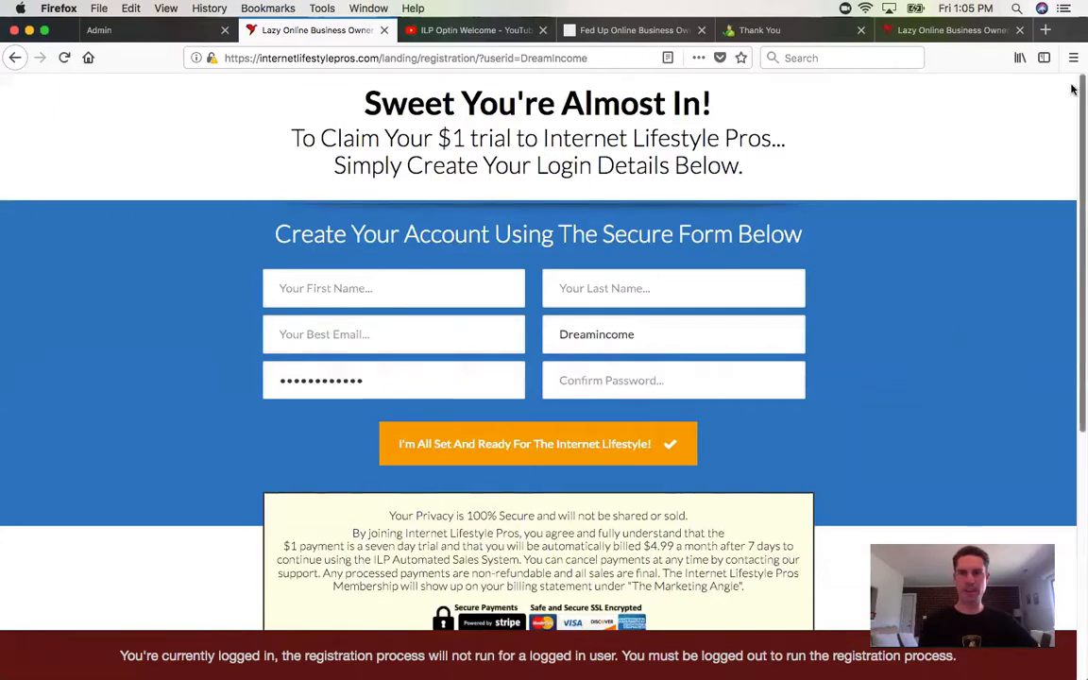
# Return to the Power Lead System admin and bring up the form for creating a new sub-domain.
pyautogui.click(452, 32)
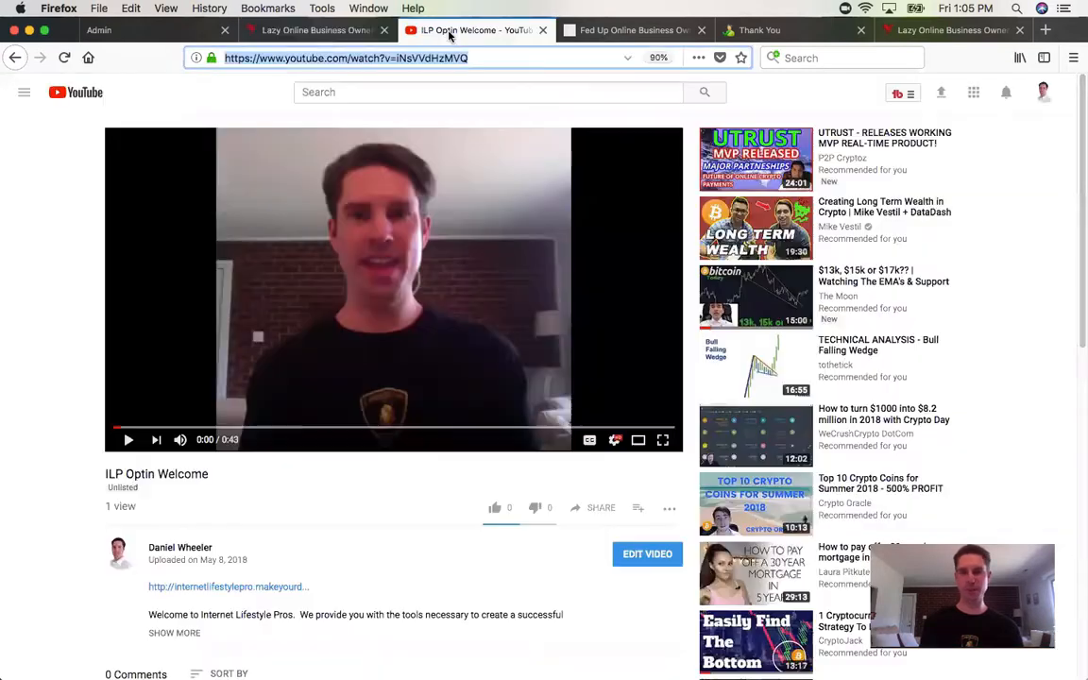
pyautogui.click(156, 36)
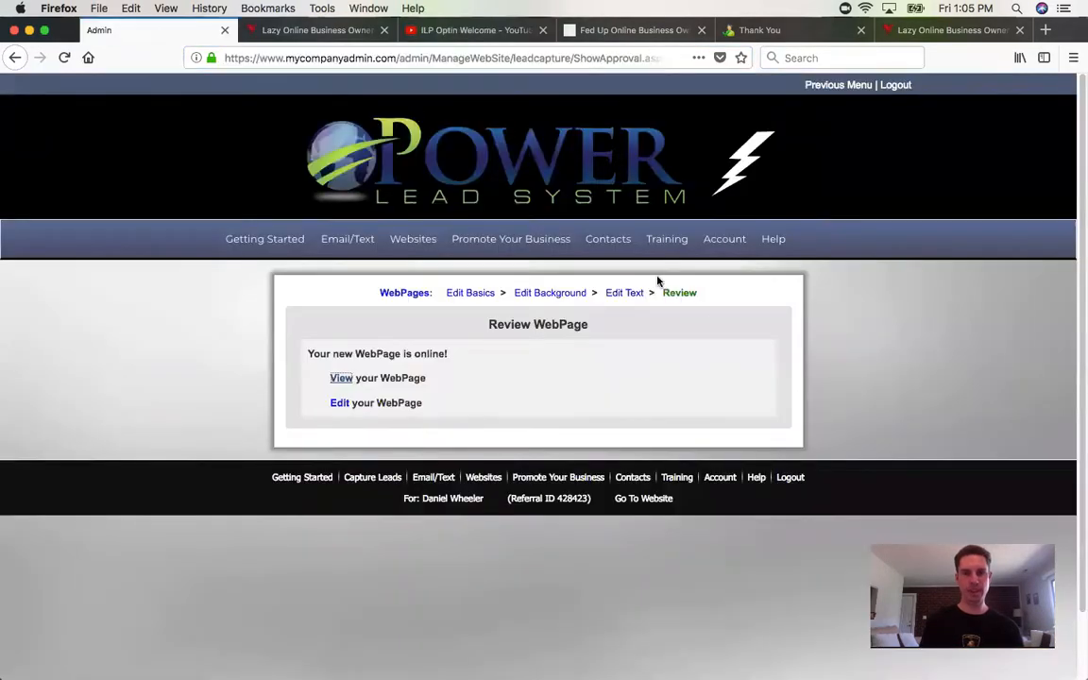
pyautogui.moveTo(413, 240)
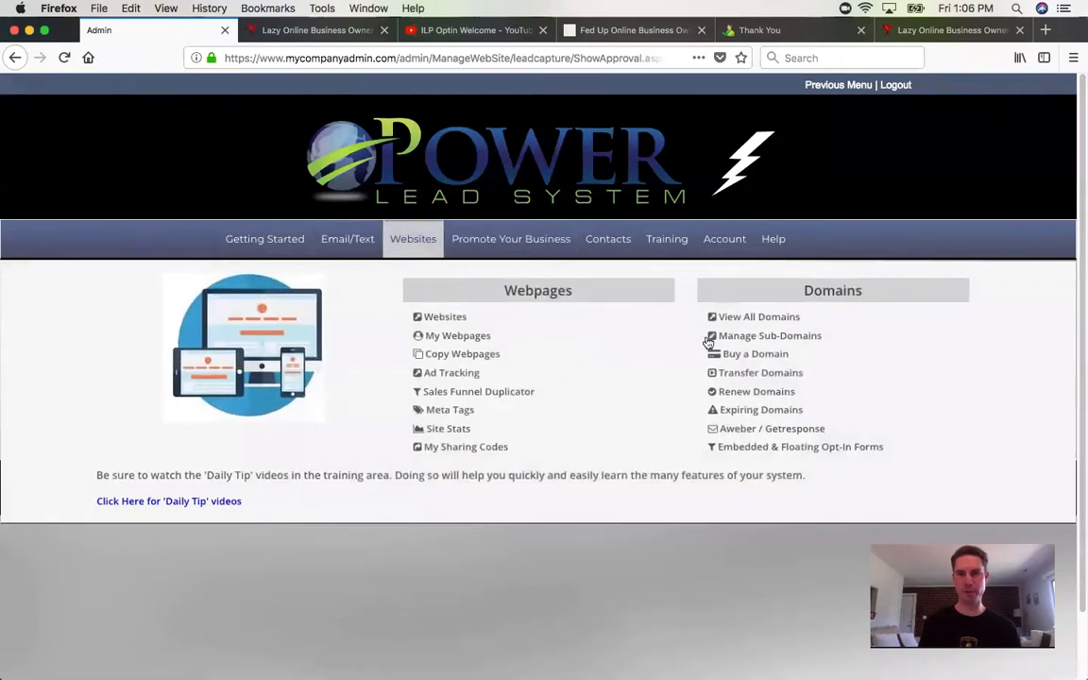
pyautogui.click(788, 339)
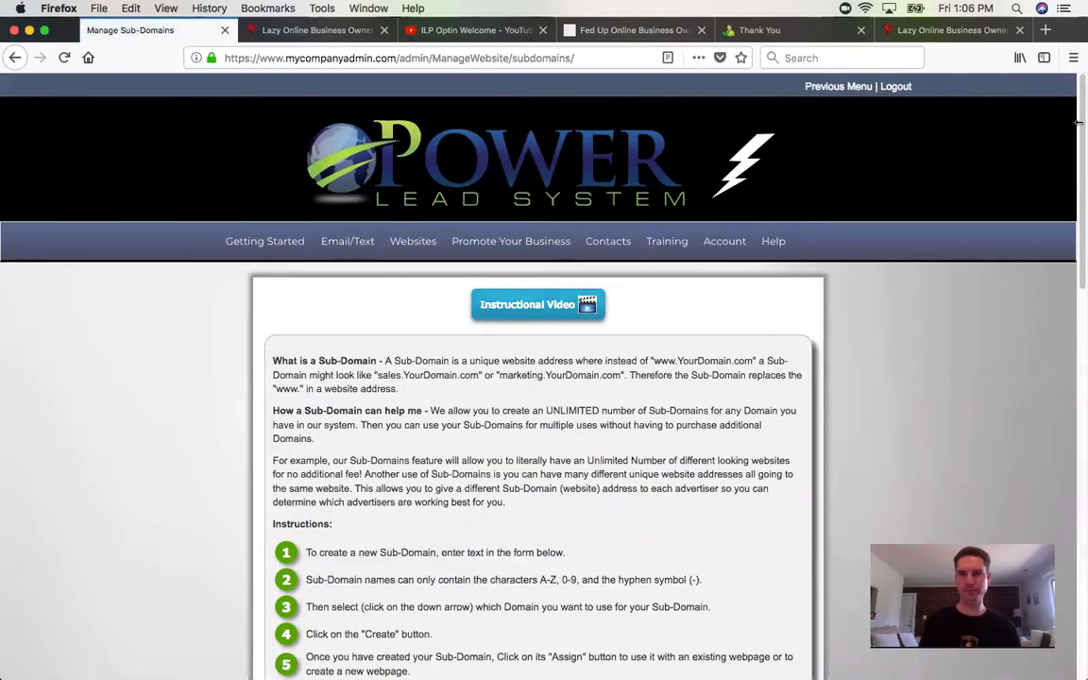
pyautogui.scroll(-5, 1079, 126)
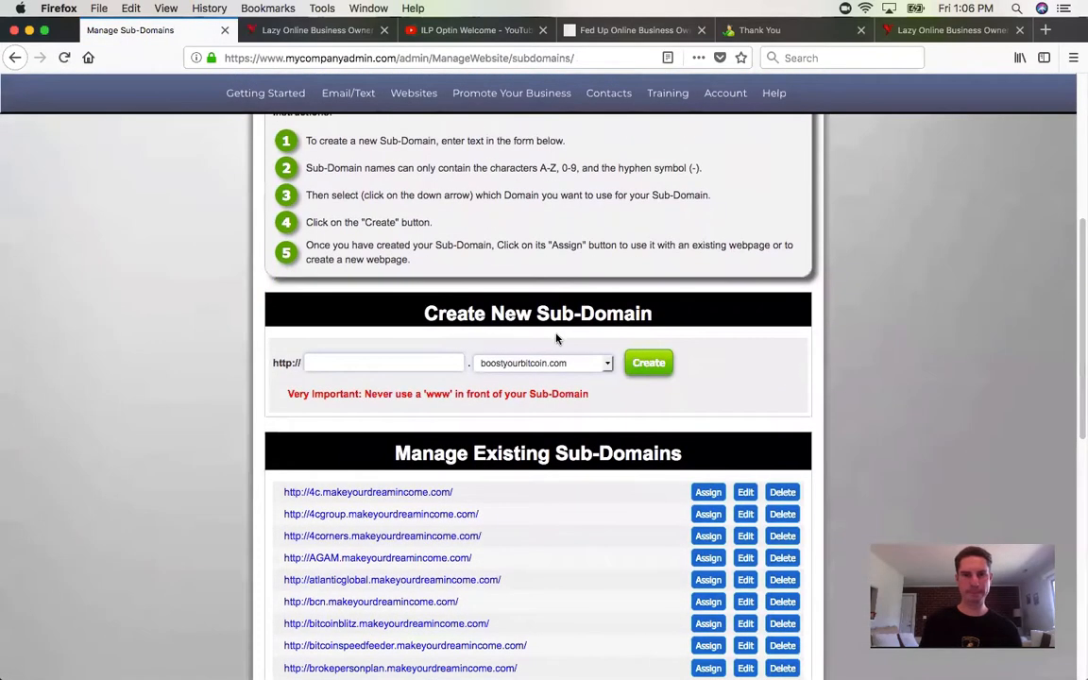
# Choose makeyourdreamincome.com as the domain for a new sub-domain and enter imakemoney as its name, without creating it.
pyautogui.click(515, 364)
pyautogui.click(525, 363)
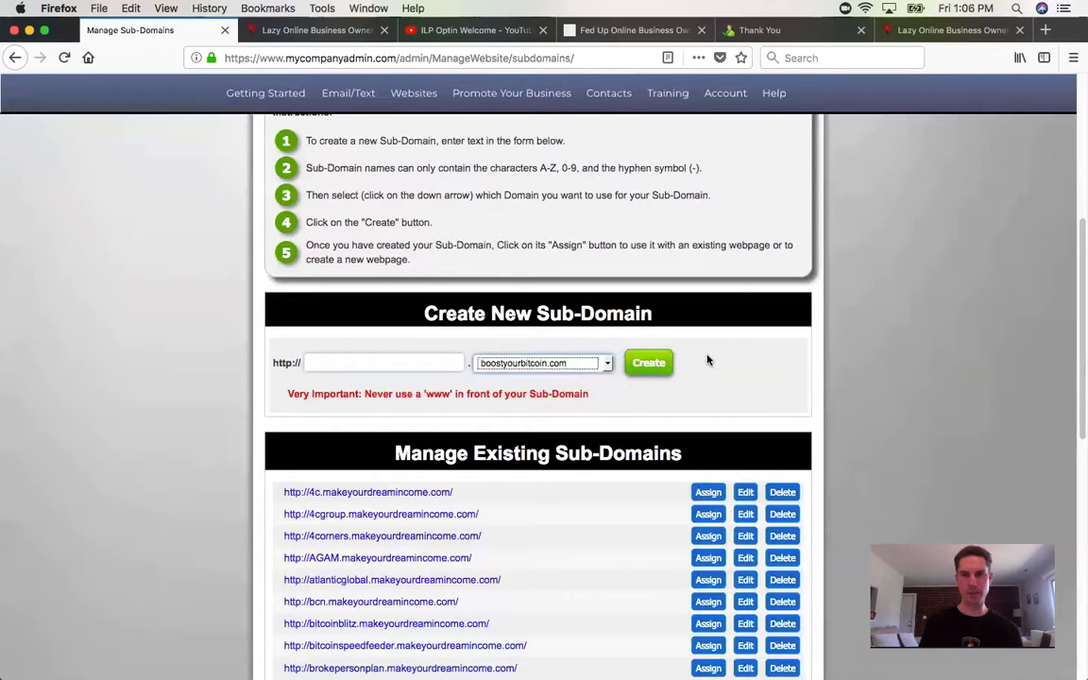
pyautogui.click(531, 363)
pyautogui.click(543, 374)
pyautogui.click(383, 359)
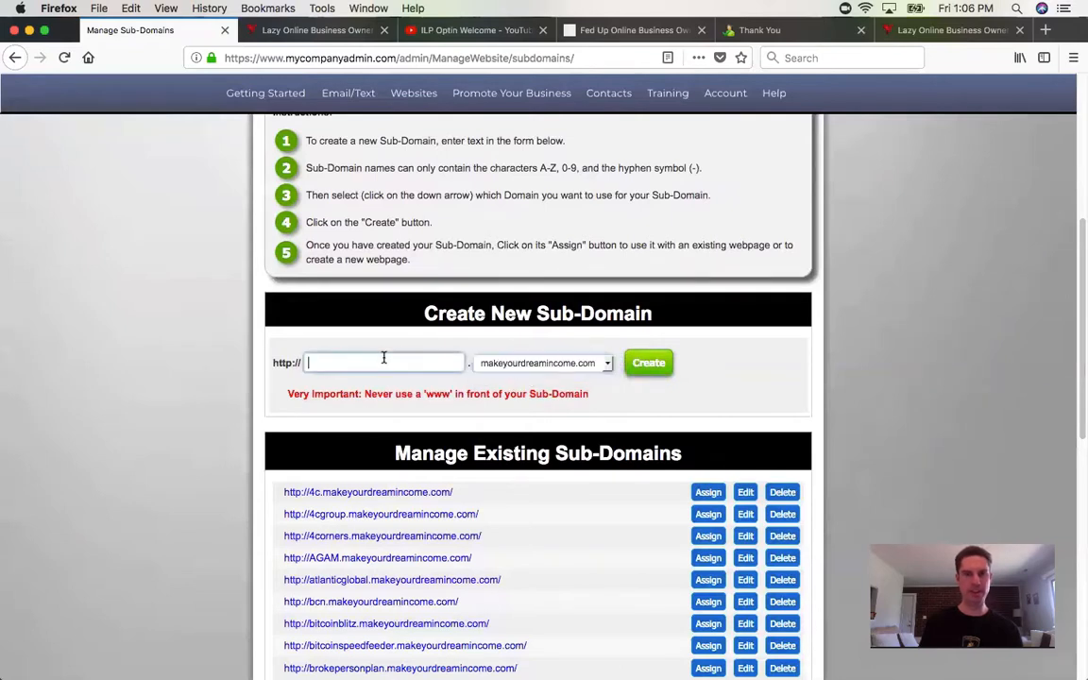
pyautogui.click(383, 359)
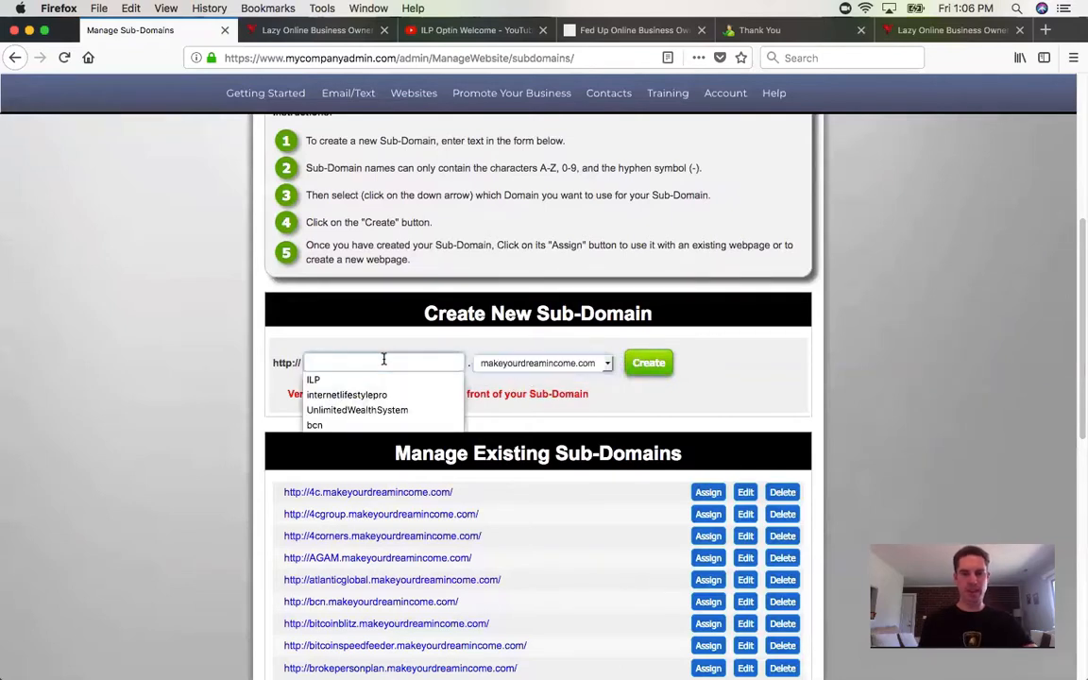
pyautogui.write('imakemoney')
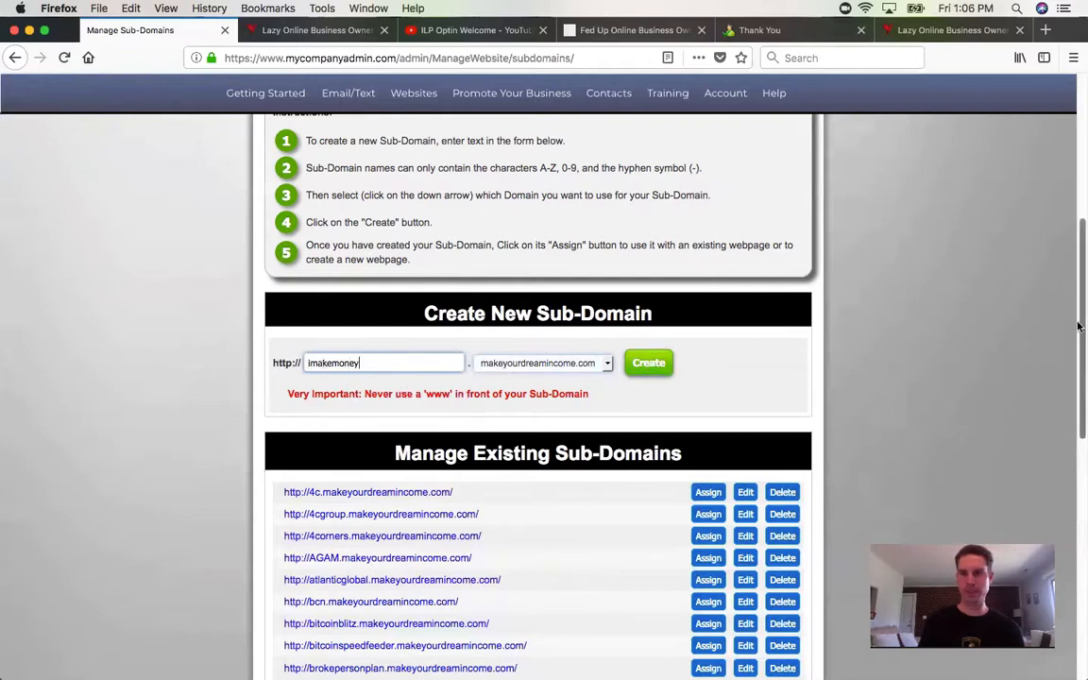
# Look through the list of existing sub-domains and return to the instructions on the sub-domain page.
pyautogui.scroll(-5, 1057, 321)
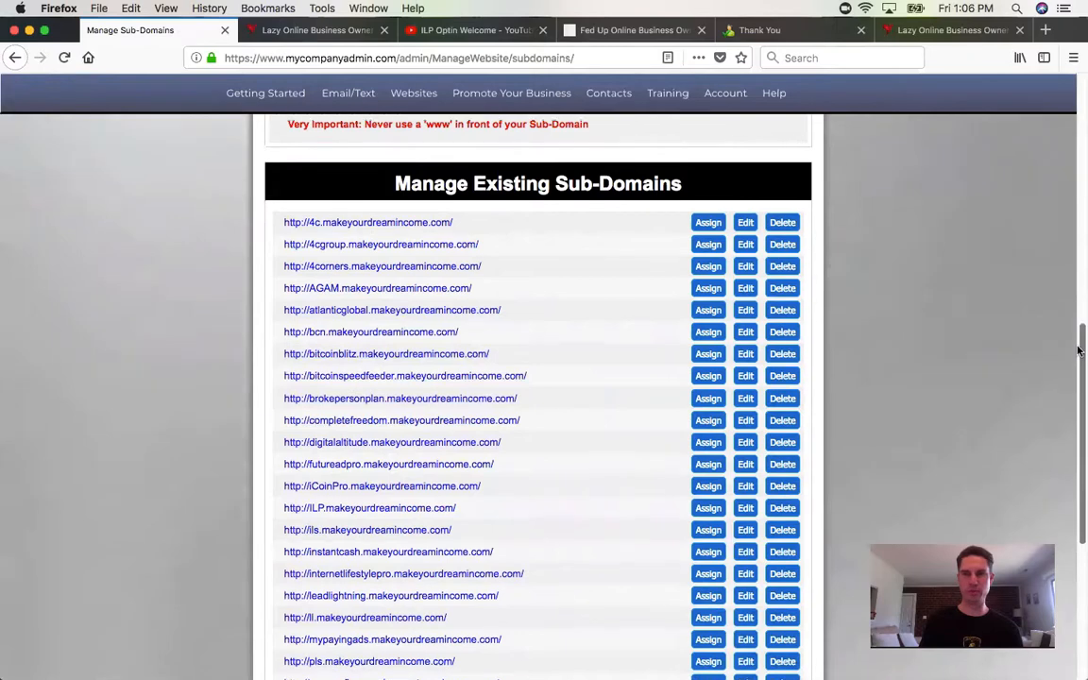
pyautogui.moveTo(1078, 357); pyautogui.dragTo(1077, 272)
pyautogui.scroll(10, 1078, 272)
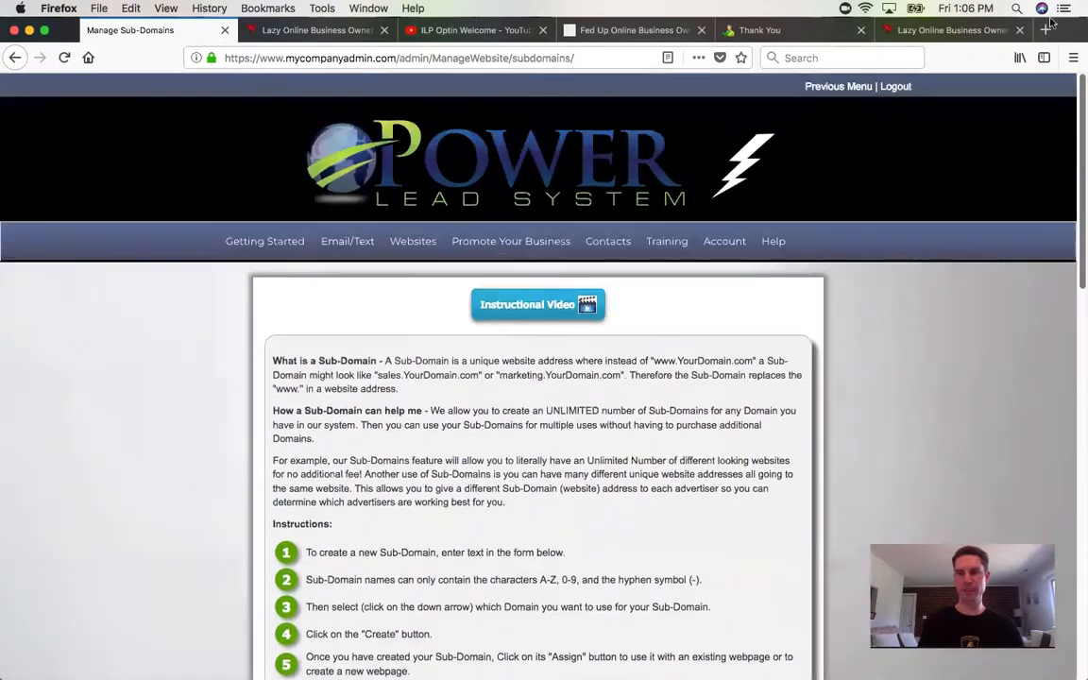